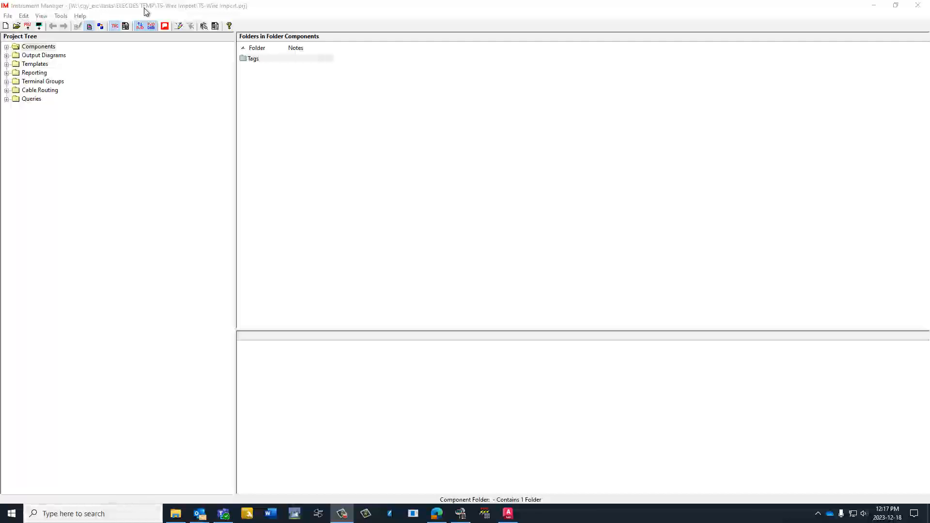
- Review the map files and Excel import workbooks in the project's Source files folder in File Explorer, returning to Instrument Manager
{"action": "left_click", "coordinate": [176, 514]}
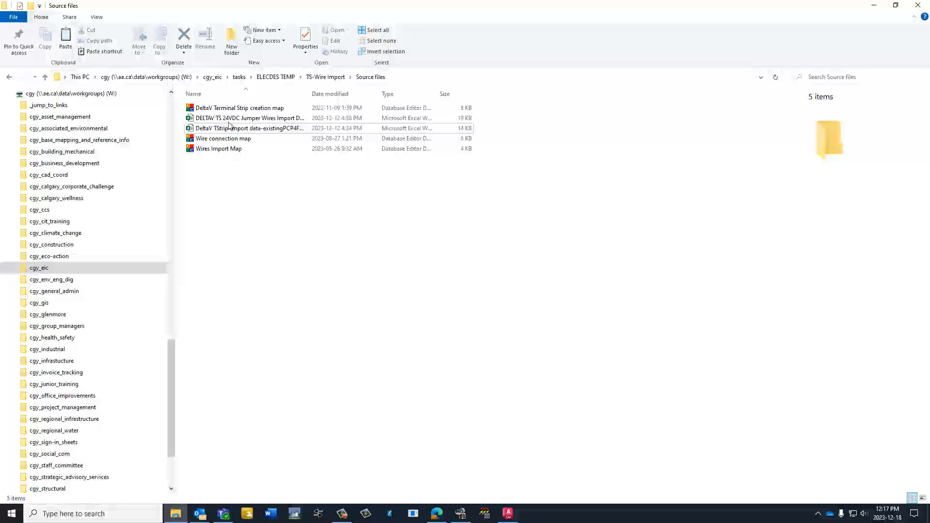
{"action": "left_click", "coordinate": [237, 149]}
{"action": "left_click", "coordinate": [275, 130]}
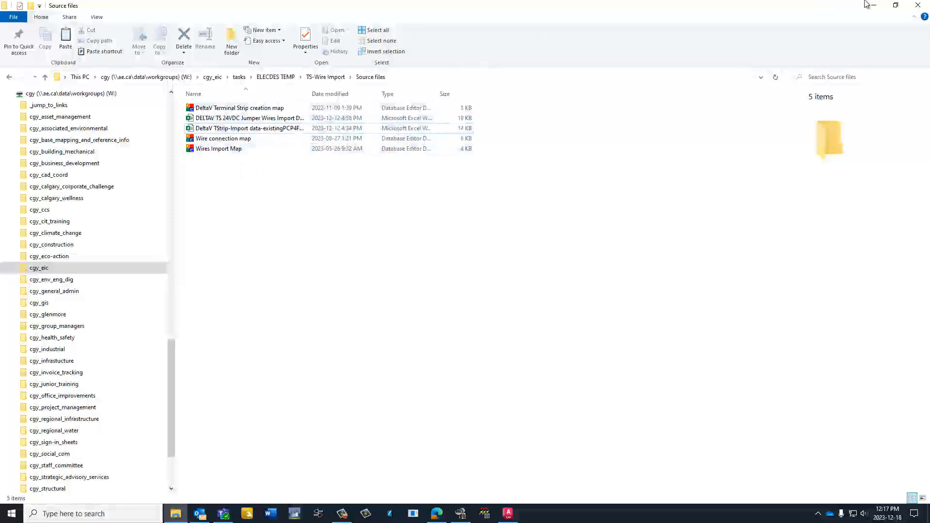
{"action": "left_click", "coordinate": [875, 8]}
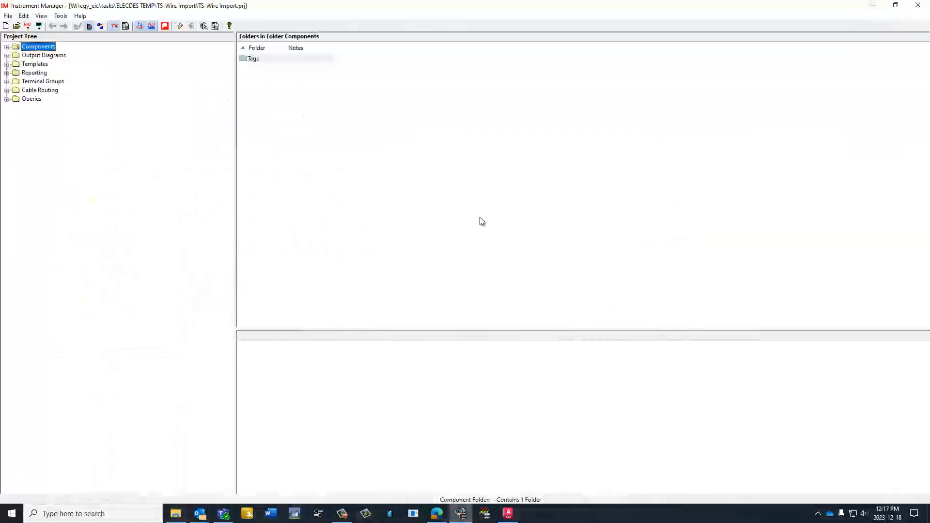
- Start a data import into the Tag, Tags table with Excel Table as the file type
{"action": "left_click", "coordinate": [8, 16]}
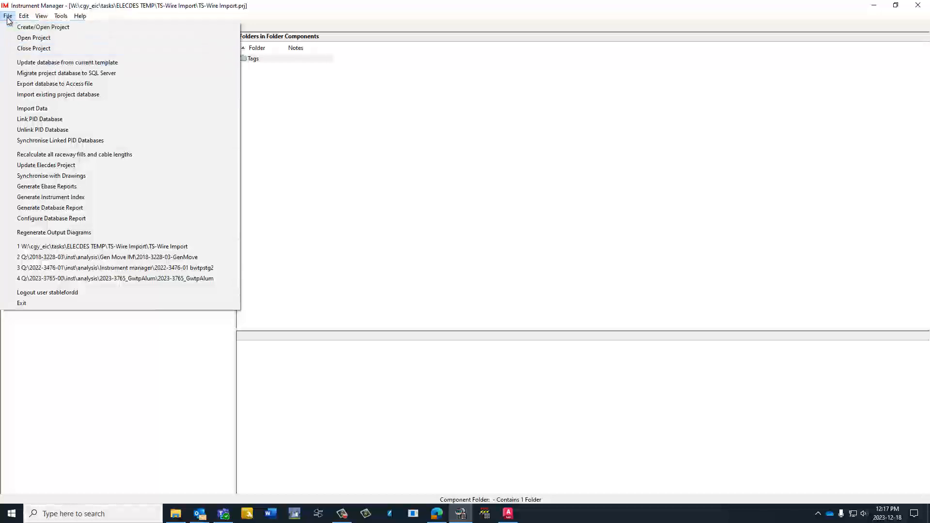
{"action": "left_click", "coordinate": [8, 16]}
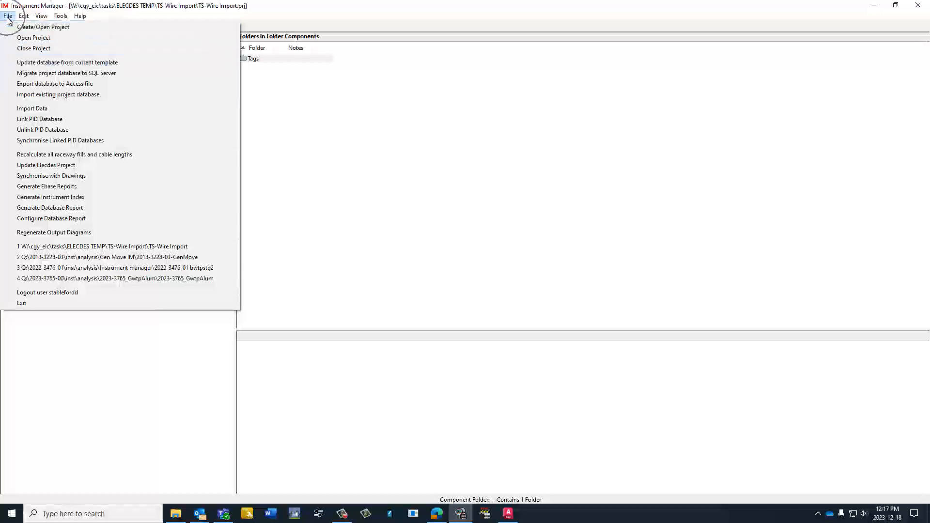
{"action": "left_click", "coordinate": [39, 109]}
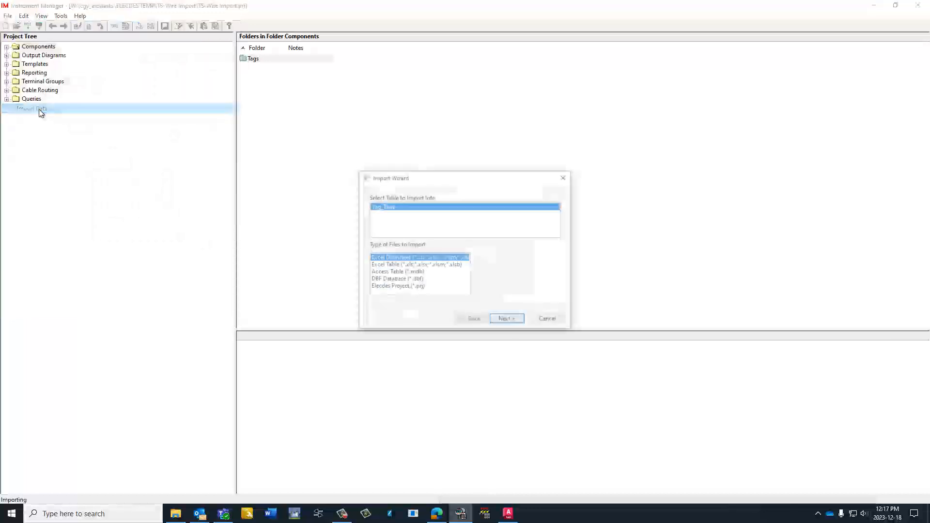
{"action": "left_click", "coordinate": [425, 268]}
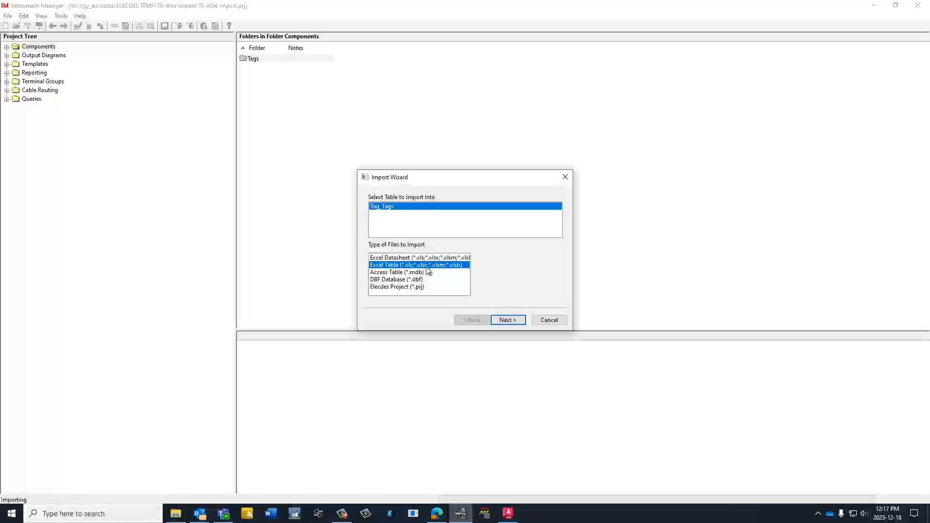
{"action": "left_click", "coordinate": [521, 320]}
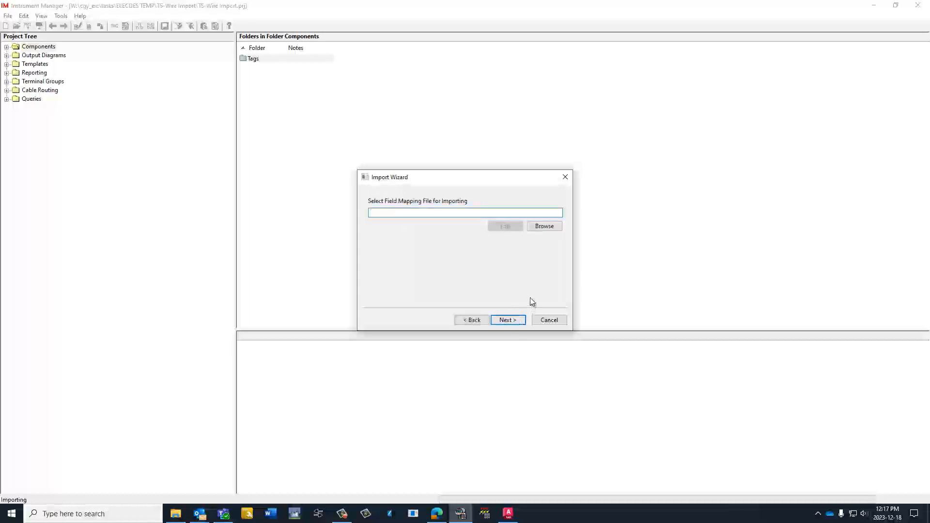
- Use DeltaV Terminal Strip creation map from the ImportMapFiles\DeltaV Chassis\Terminal Strips folder as the field mapping file
{"action": "left_click", "coordinate": [545, 226]}
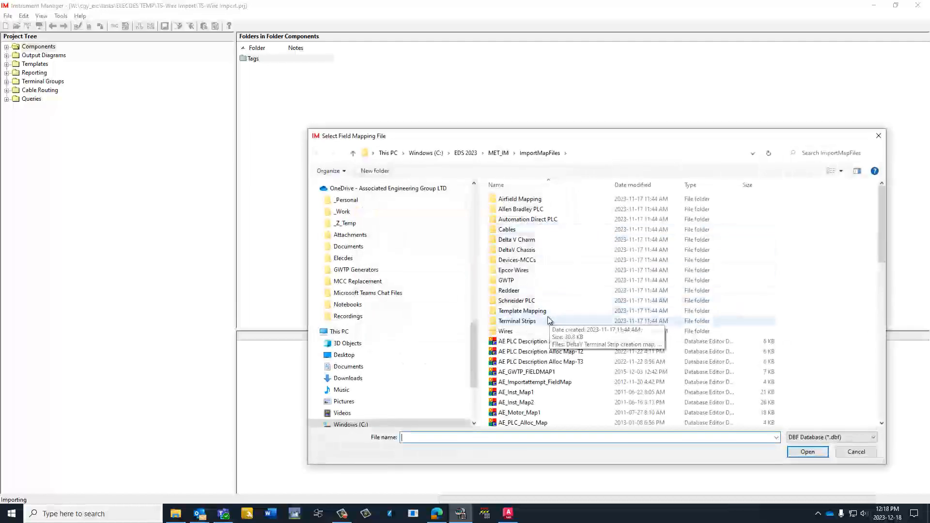
{"action": "double_click", "coordinate": [522, 250]}
{"action": "double_click", "coordinate": [532, 221]}
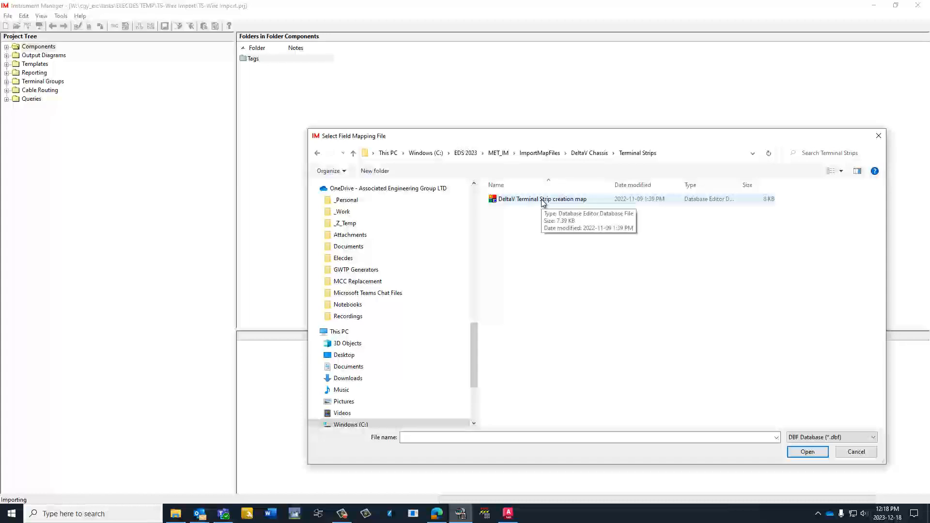
{"action": "double_click", "coordinate": [543, 200]}
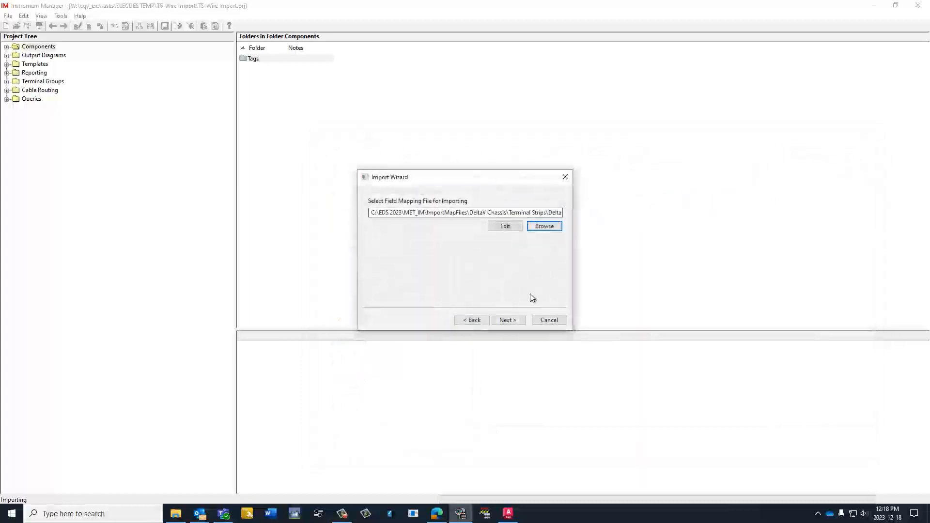
{"action": "left_click", "coordinate": [509, 320]}
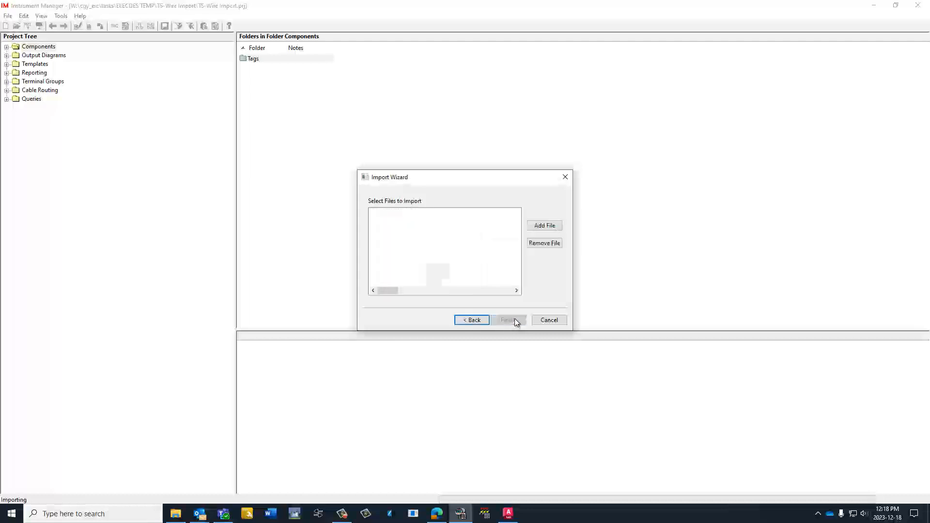
- Add DeltaV TStrip-Import data-existingPCP4FB-0002 from W:\cgy_eic\tasks\ELECDES TEMP\TS-Wire Import\Source files as the file to import
{"action": "left_click", "coordinate": [543, 226]}
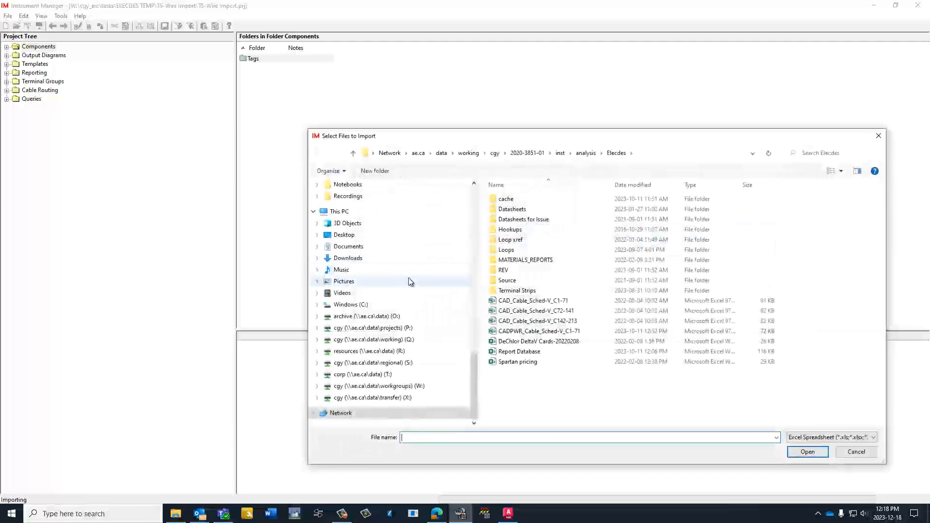
{"action": "left_click", "coordinate": [379, 387]}
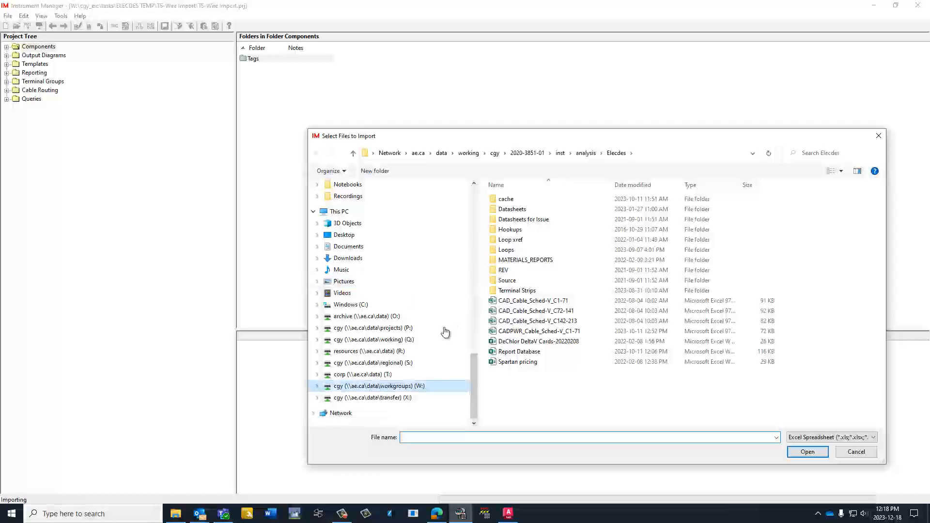
{"action": "double_click", "coordinate": [514, 342]}
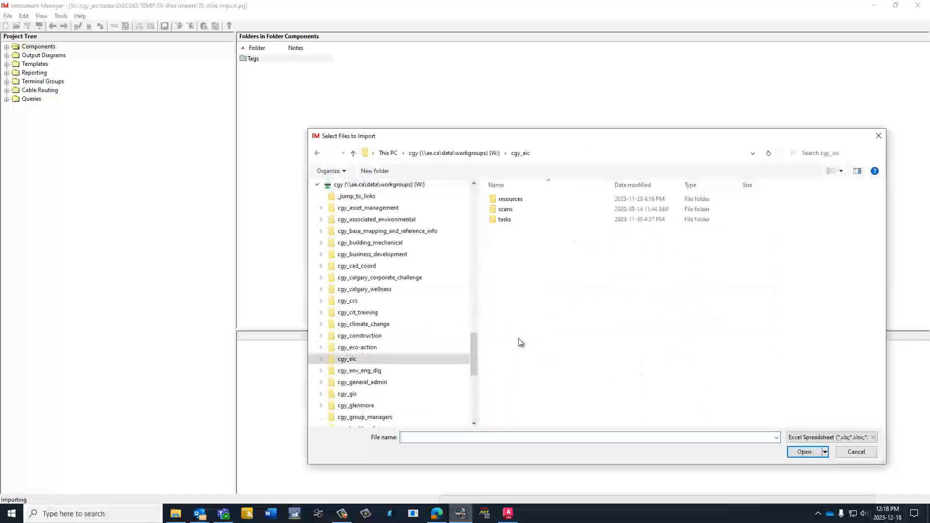
{"action": "double_click", "coordinate": [509, 221]}
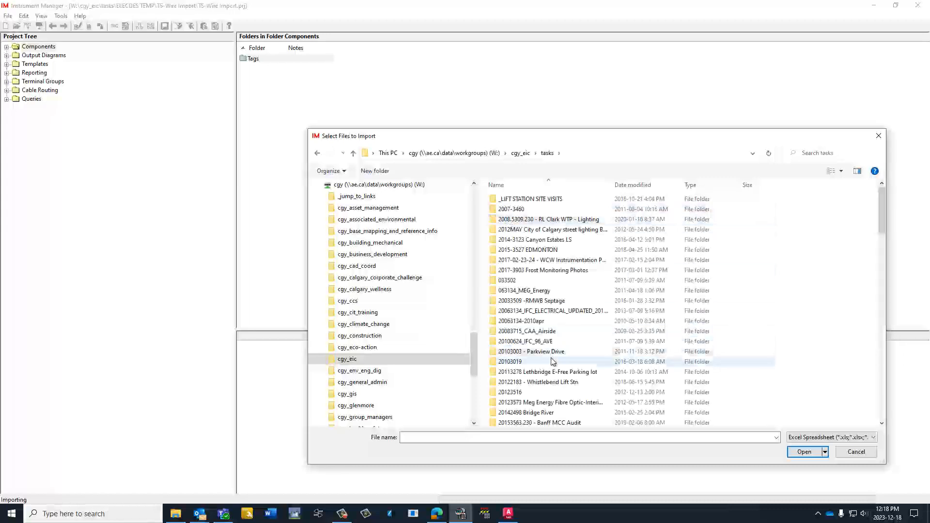
{"action": "scroll", "coordinate": [552, 362], "scroll_direction": "down", "scroll_amount": 10}
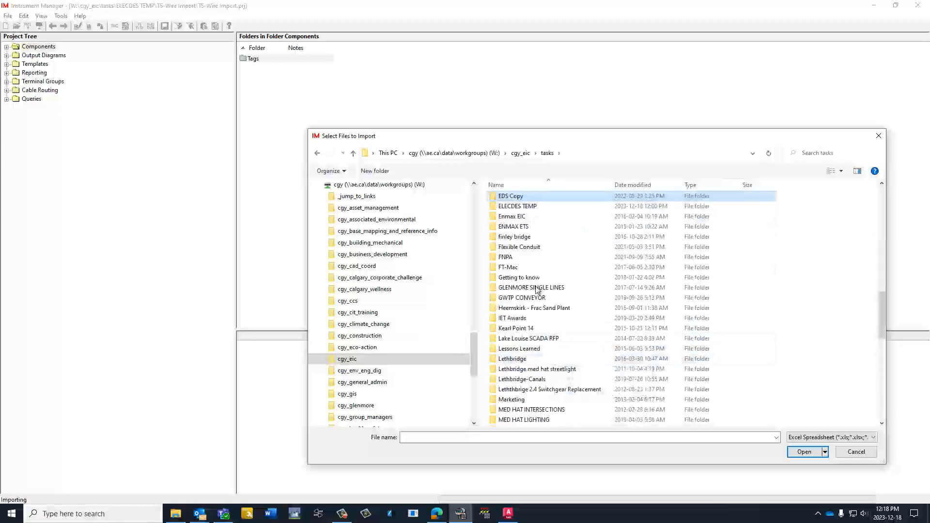
{"action": "double_click", "coordinate": [535, 207]}
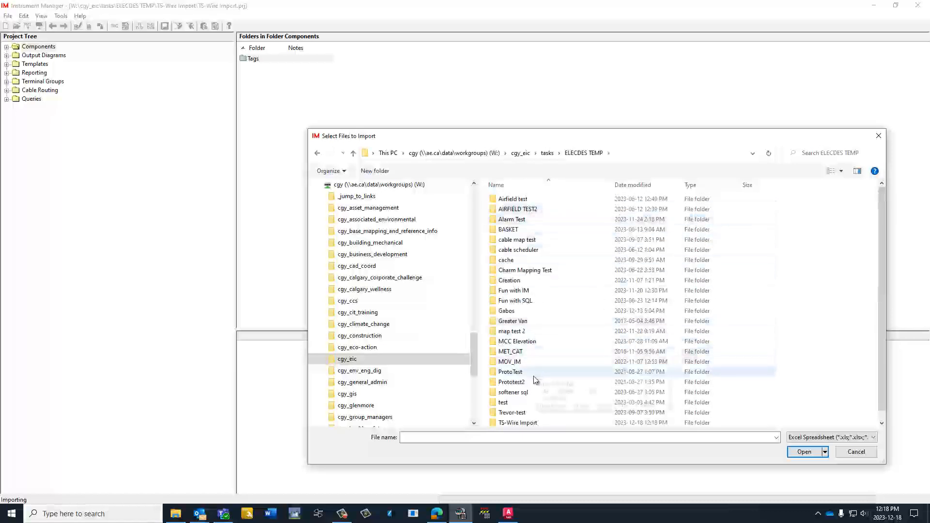
{"action": "double_click", "coordinate": [527, 423]}
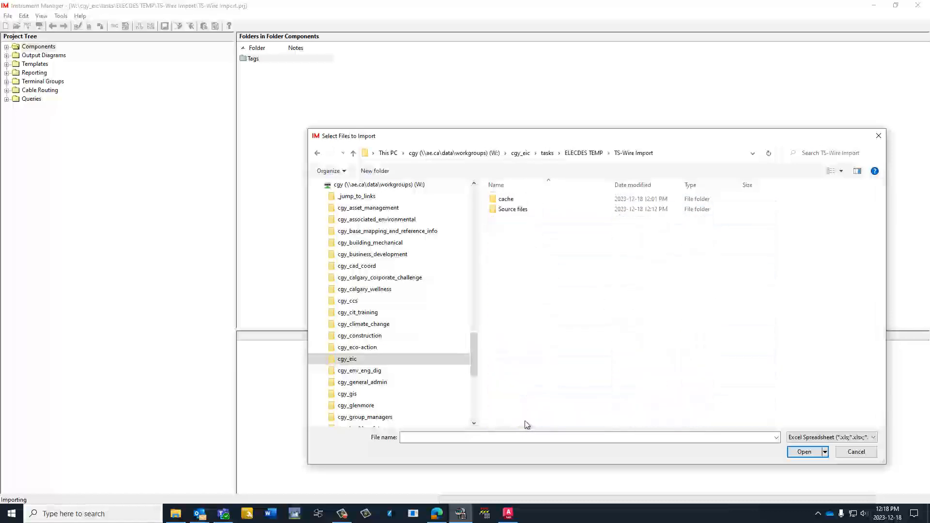
{"action": "double_click", "coordinate": [515, 210]}
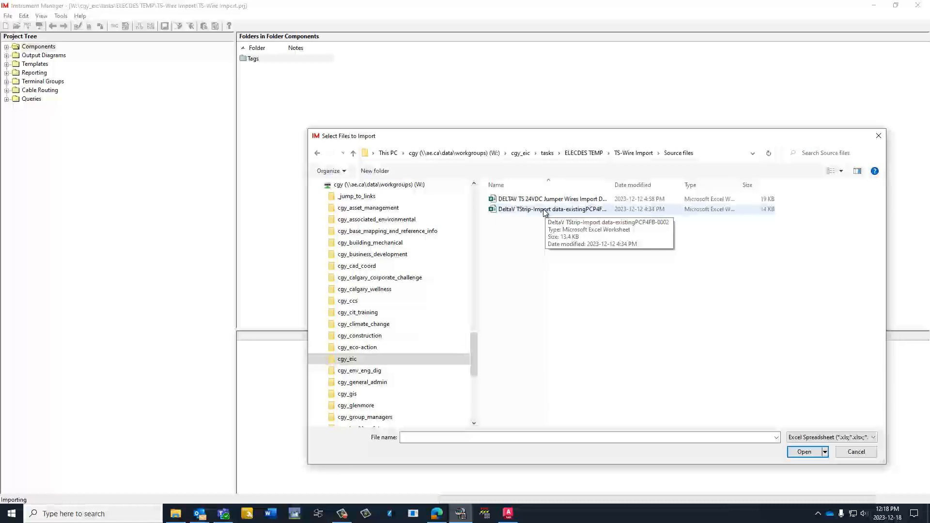
{"action": "left_click", "coordinate": [546, 211]}
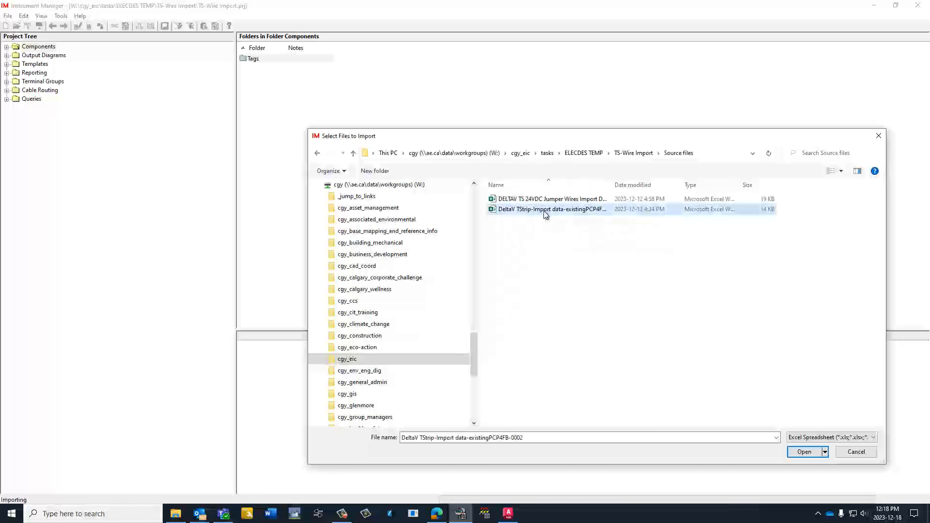
{"action": "left_click", "coordinate": [804, 451]}
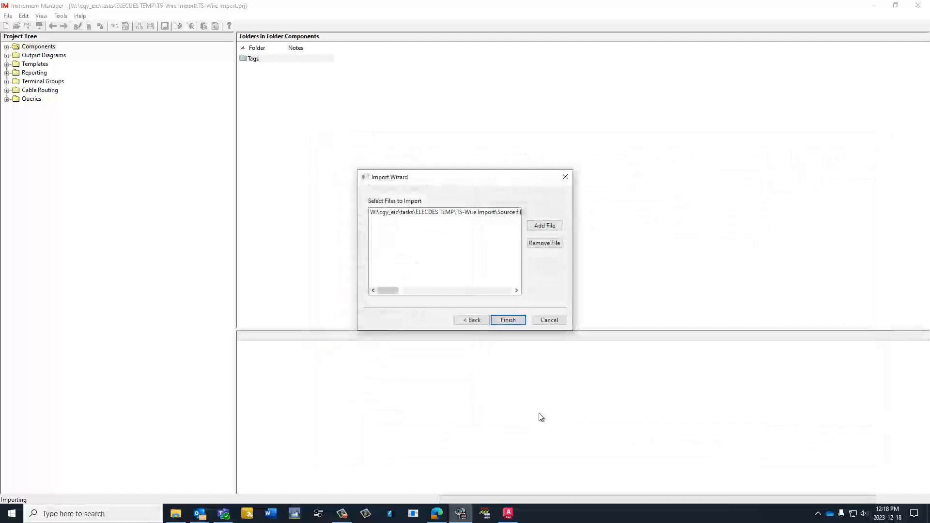
- Run the import without viewing the log file, adding Terminal Strip Diagrams for all imported terminal strips
{"action": "left_click", "coordinate": [510, 321]}
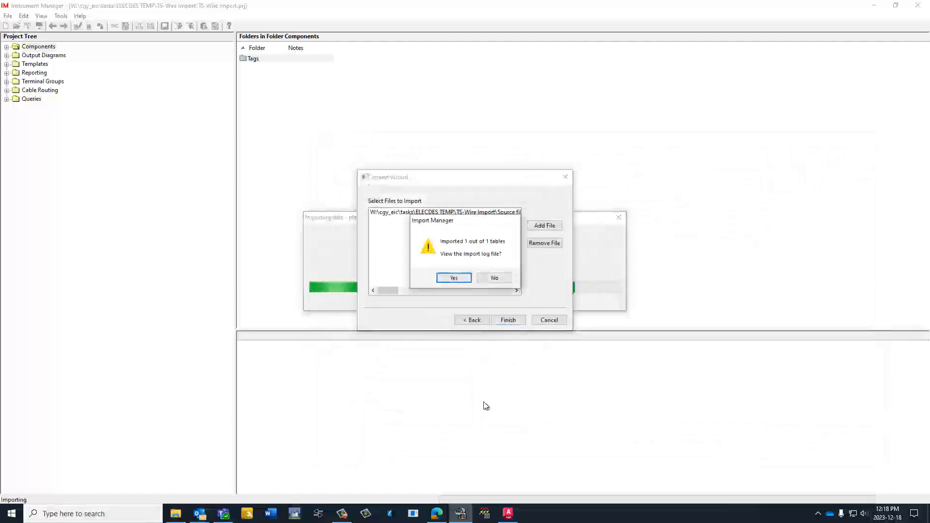
{"action": "left_click", "coordinate": [487, 281]}
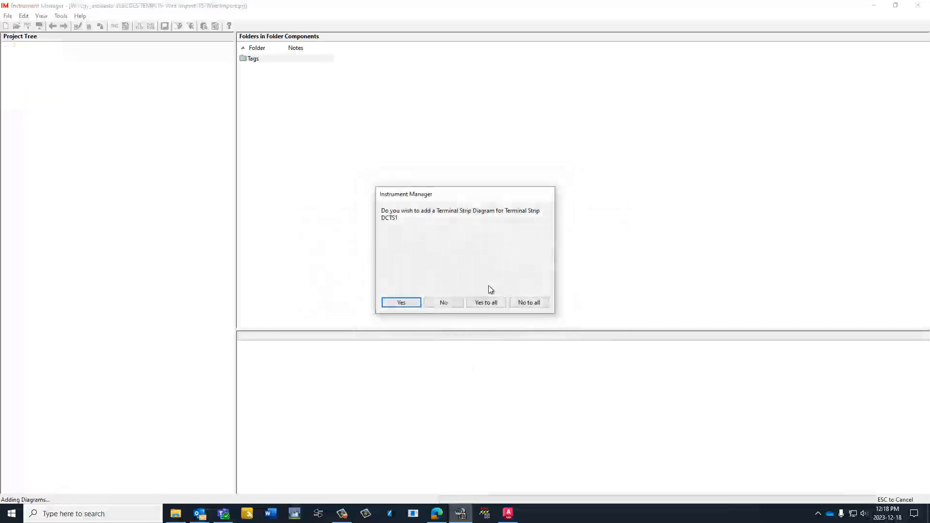
{"action": "left_click", "coordinate": [491, 307]}
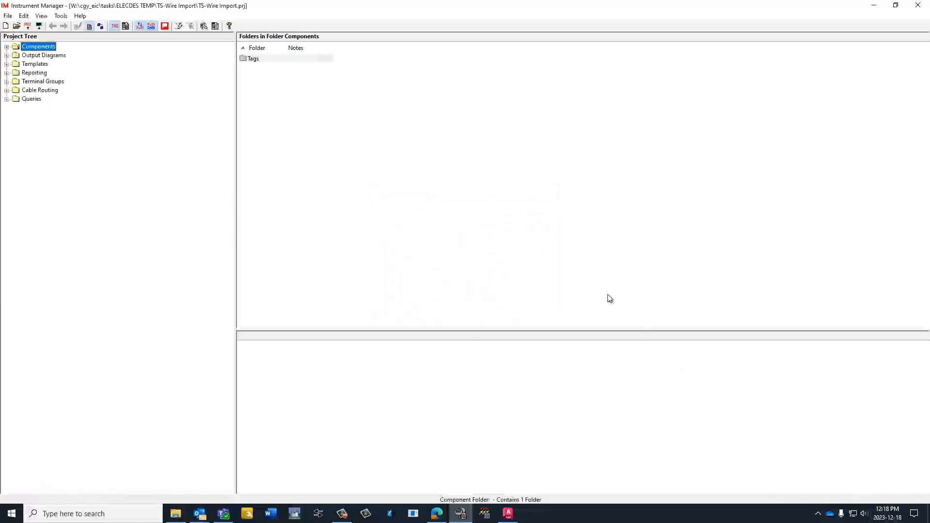
- Examine the imported terminal strips in the project tree, checking the terminals under DCTS1 and DCTS2
{"action": "left_click", "coordinate": [7, 47]}
{"action": "left_click", "coordinate": [16, 55]}
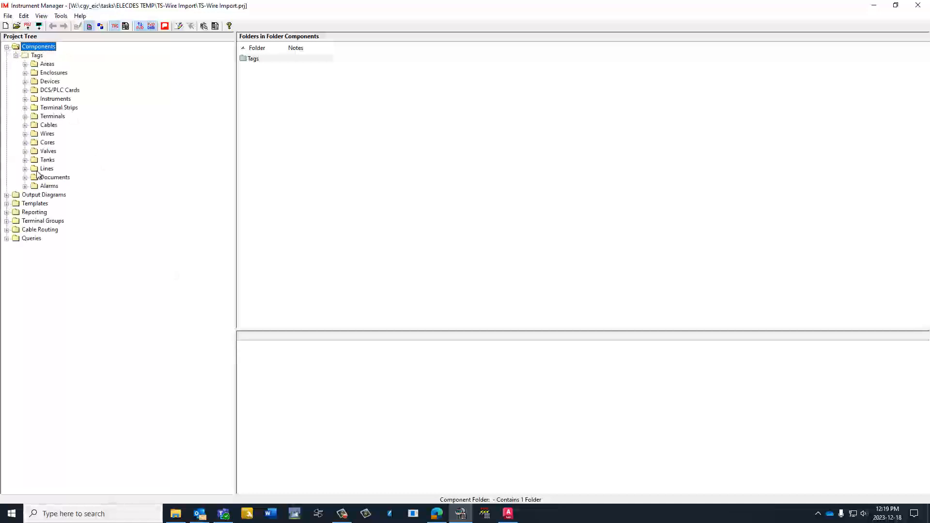
{"action": "left_click", "coordinate": [25, 108]}
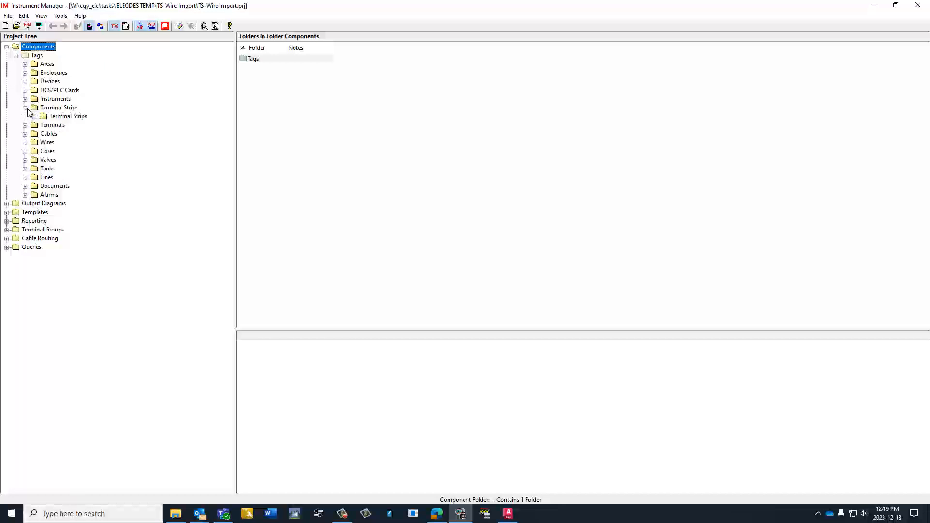
{"action": "left_click", "coordinate": [34, 116]}
{"action": "left_click", "coordinate": [68, 125]}
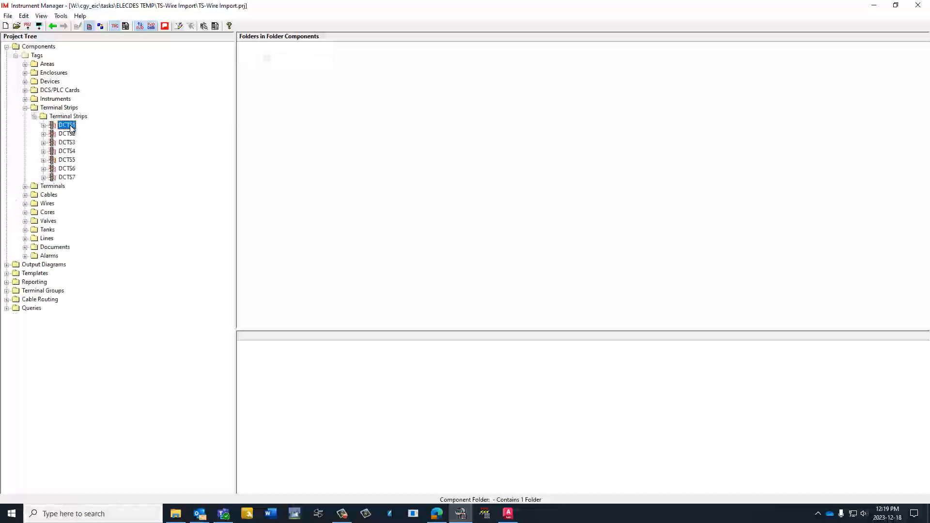
{"action": "left_click", "coordinate": [43, 125]}
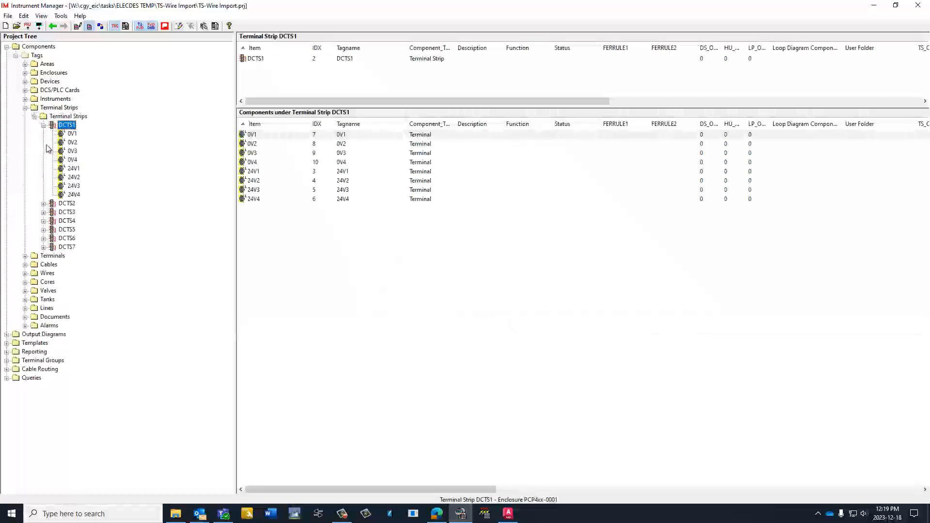
{"action": "left_click", "coordinate": [44, 204]}
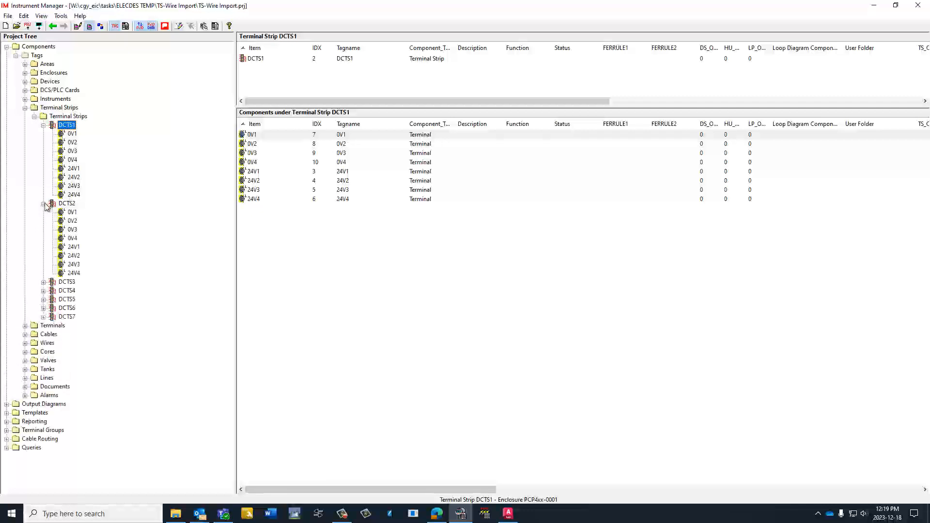
- Start another data import into the Tag, Tags table, keeping Excel Table as the file type
{"action": "left_click", "coordinate": [7, 17]}
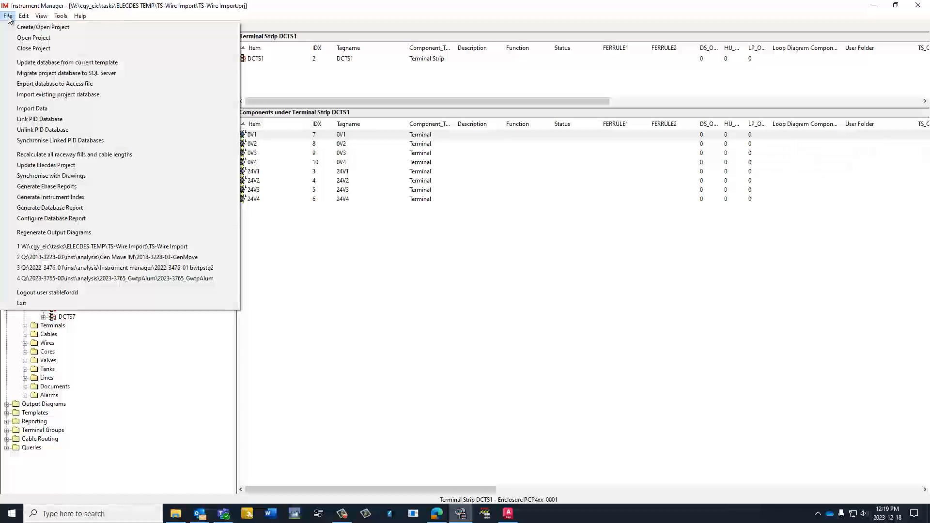
{"action": "left_click", "coordinate": [45, 109]}
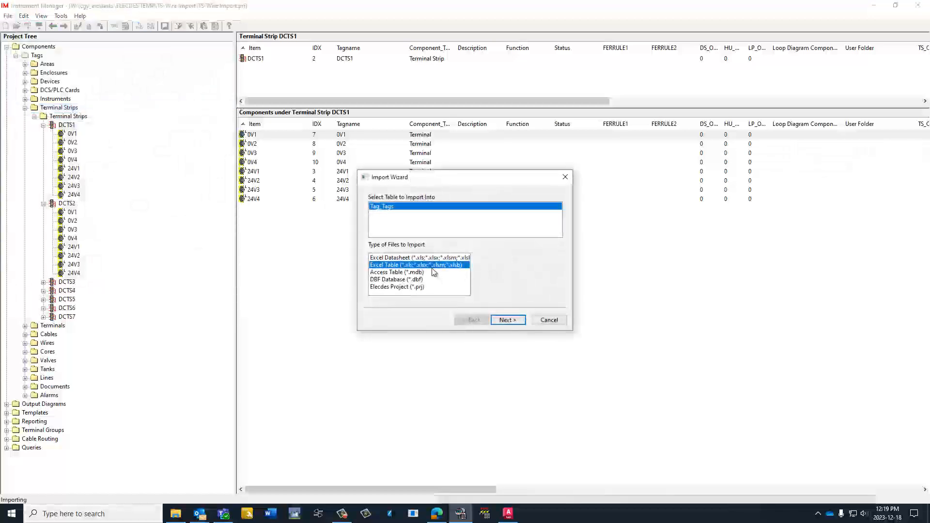
{"action": "left_click", "coordinate": [507, 320]}
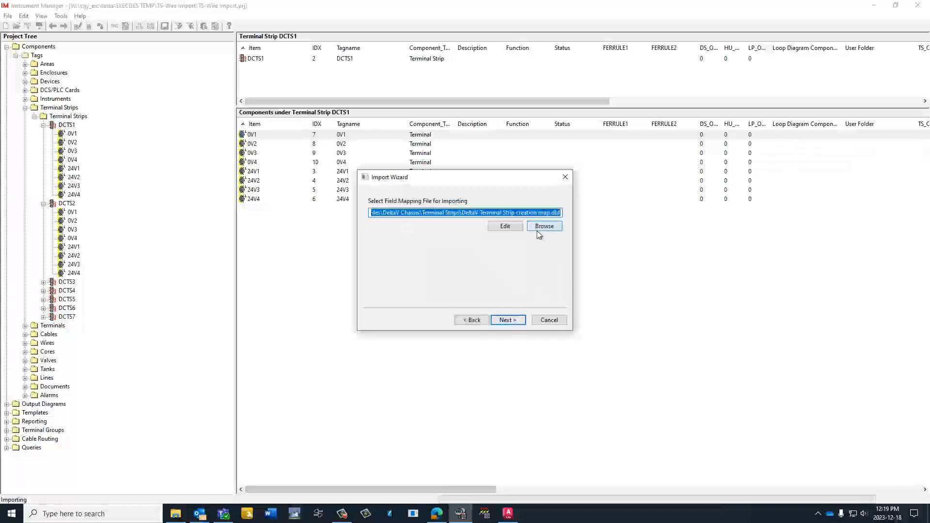
- Choose Wires Import Map from the DeltaV Chassis\Wires folder of ImportMapFiles as the field mapping file
{"action": "left_click", "coordinate": [543, 226]}
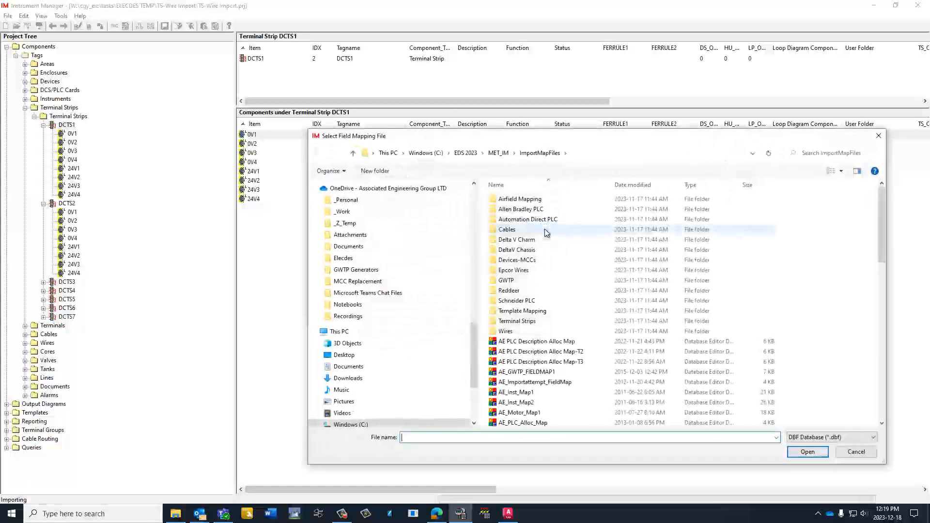
{"action": "double_click", "coordinate": [528, 250]}
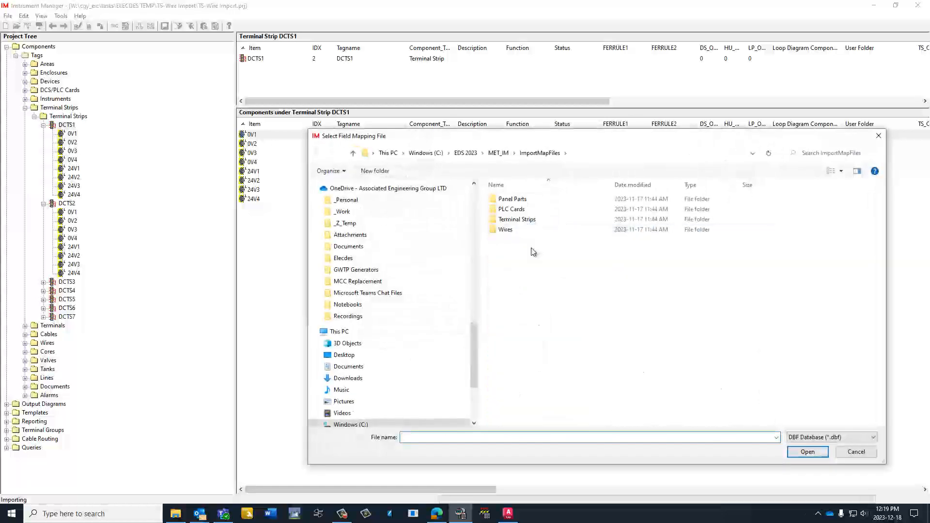
{"action": "double_click", "coordinate": [530, 229]}
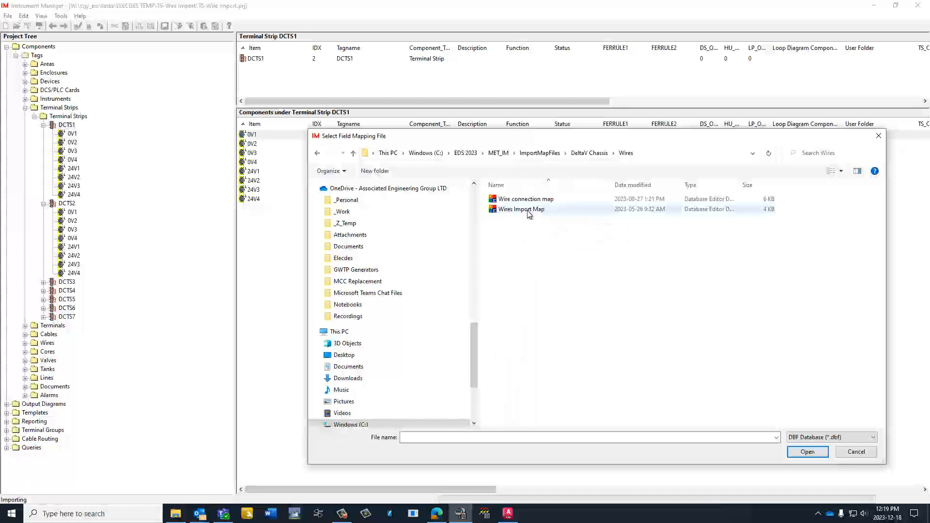
{"action": "left_click", "coordinate": [530, 215]}
{"action": "left_click", "coordinate": [810, 452]}
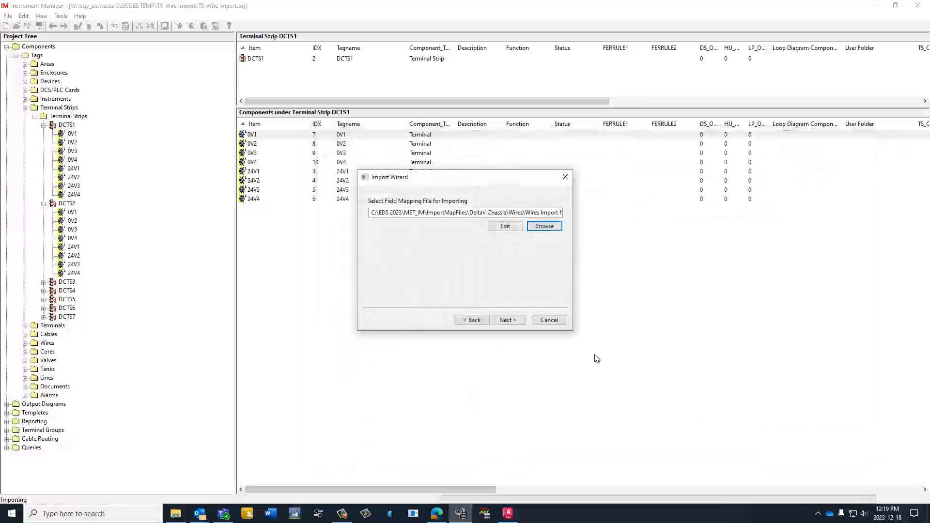
{"action": "left_click", "coordinate": [521, 321]}
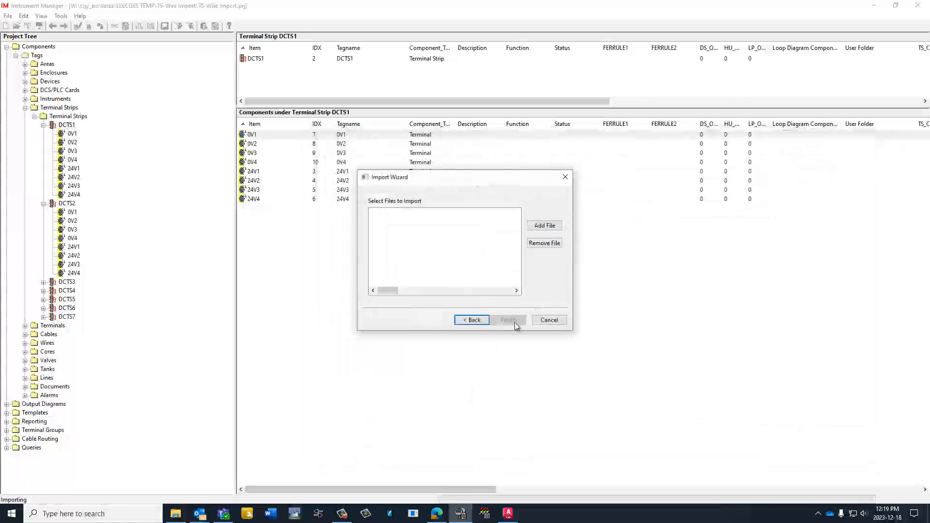
- Add DELTAV TS 24VDC Jumper Wires Import Data from W:\cgy_eic\tasks\ELECDES TEMP\TS-Wire Import\Source files as the file to import
{"action": "left_click", "coordinate": [550, 227]}
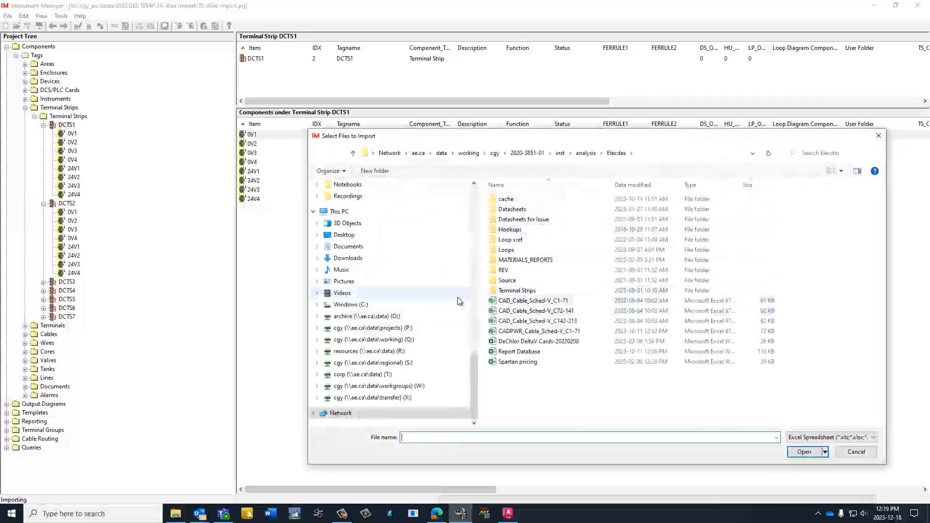
{"action": "left_click", "coordinate": [404, 390]}
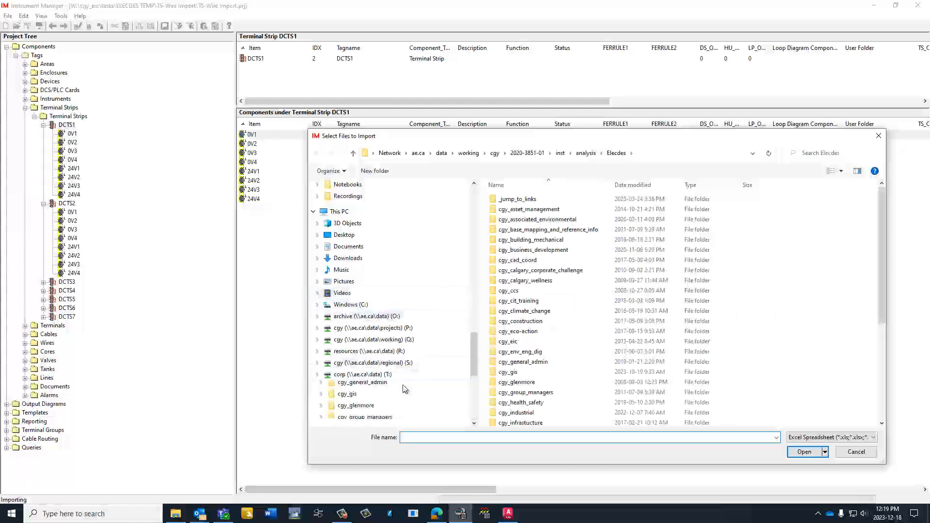
{"action": "double_click", "coordinate": [519, 341]}
{"action": "left_click", "coordinate": [514, 222]}
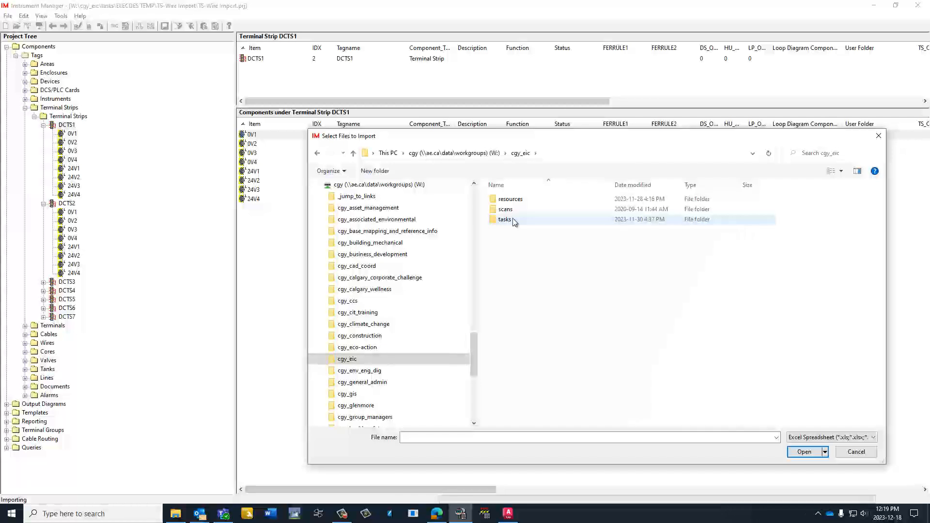
{"action": "double_click", "coordinate": [515, 222]}
{"action": "scroll", "coordinate": [536, 314], "scroll_direction": "down", "scroll_amount": 5}
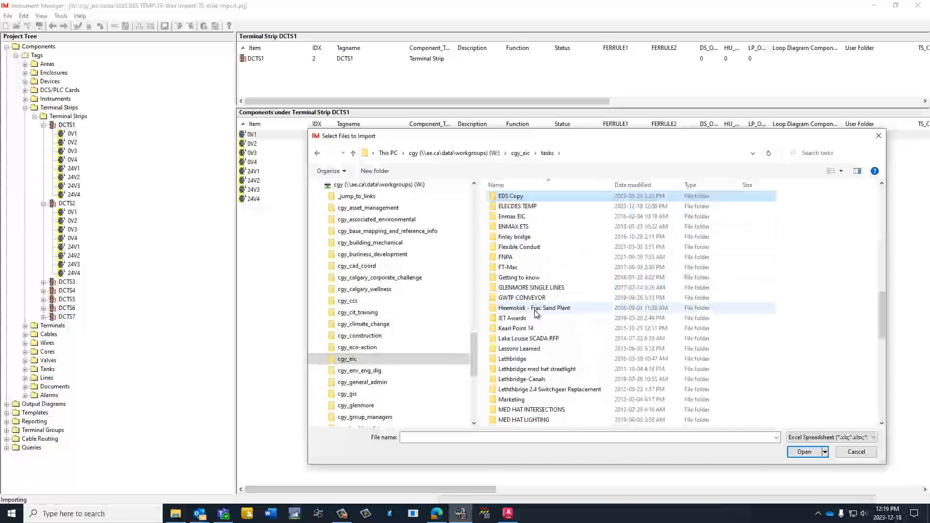
{"action": "double_click", "coordinate": [518, 207]}
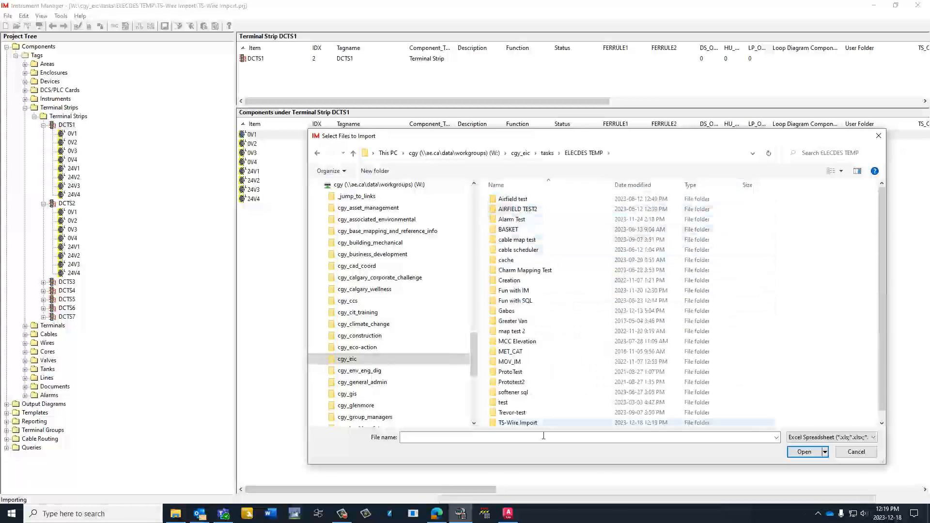
{"action": "double_click", "coordinate": [533, 423]}
{"action": "left_click", "coordinate": [519, 211]}
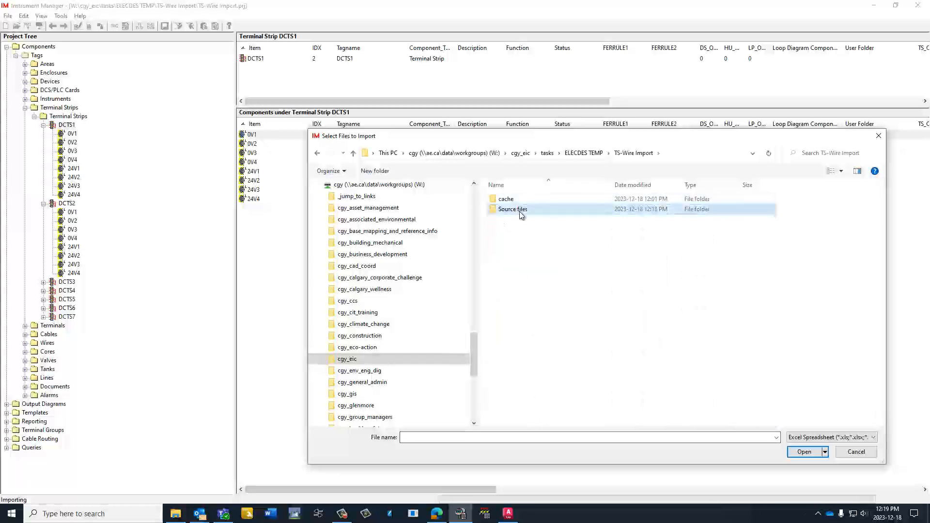
{"action": "double_click", "coordinate": [516, 212]}
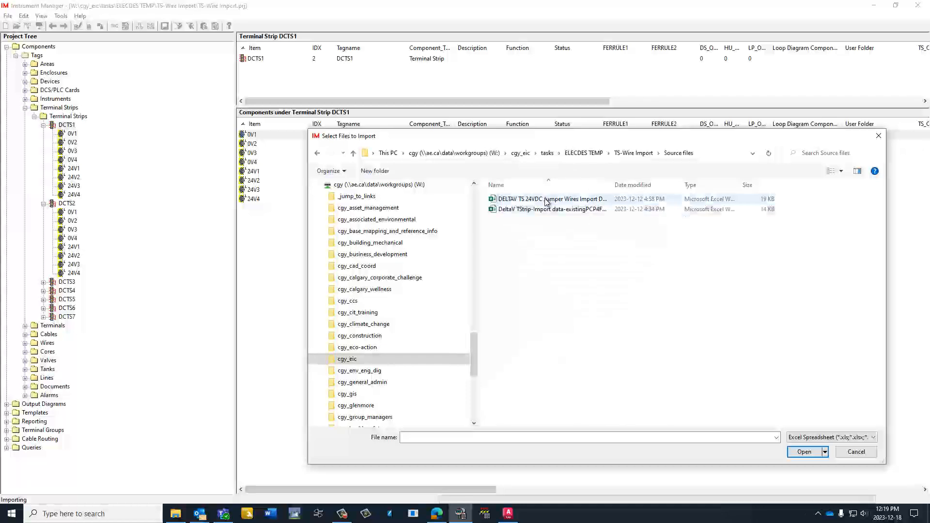
{"action": "left_click", "coordinate": [547, 200]}
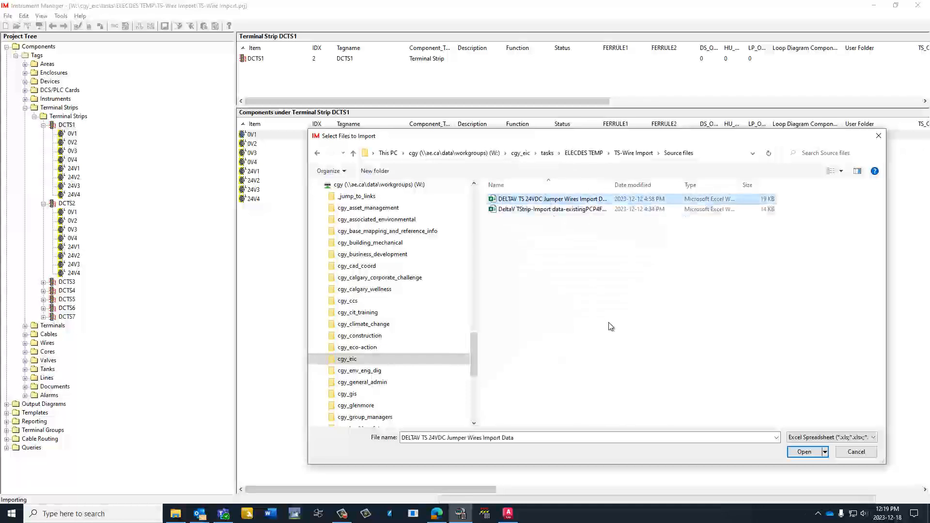
{"action": "left_click", "coordinate": [805, 452]}
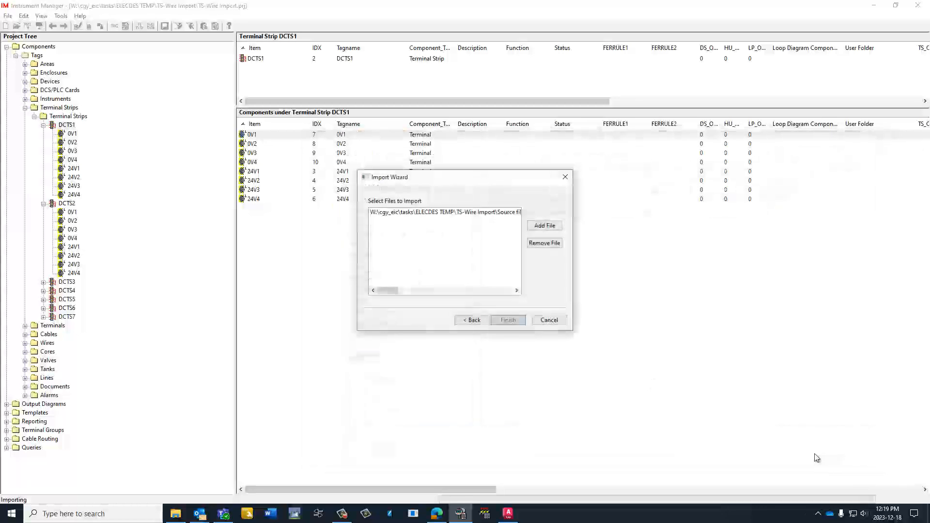
- Run the jumper wire import and review the imported wires under Wires in the project tree
{"action": "left_click", "coordinate": [515, 321]}
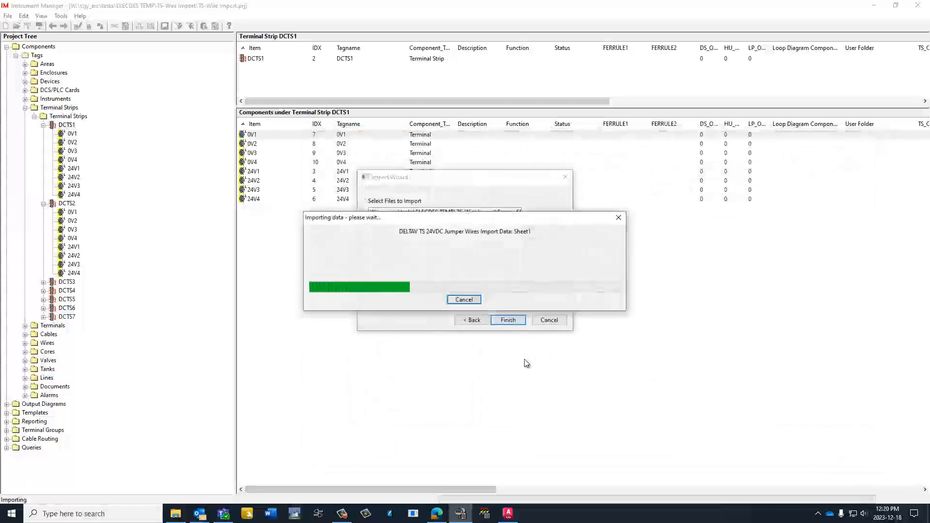
{"action": "left_click", "coordinate": [504, 278]}
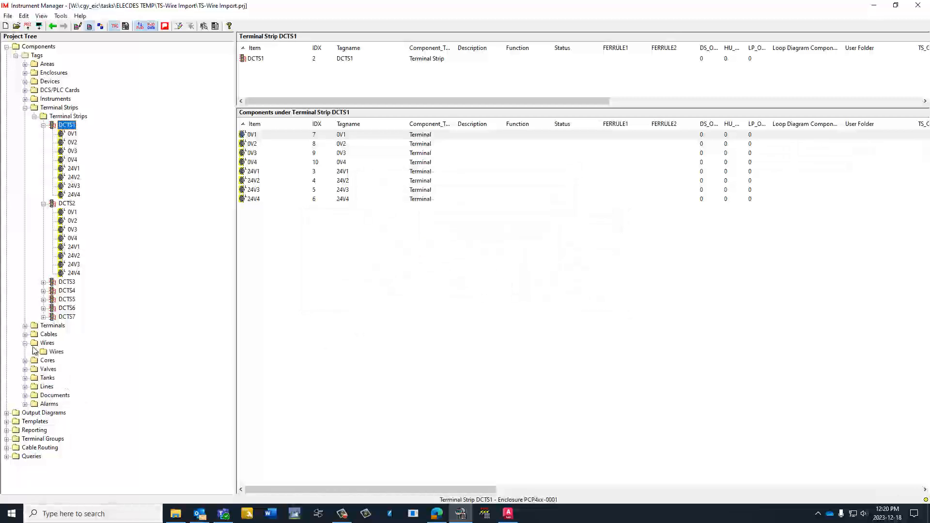
{"action": "left_click", "coordinate": [25, 343]}
{"action": "scroll", "coordinate": [151, 141], "scroll_direction": "down", "scroll_amount": 15}
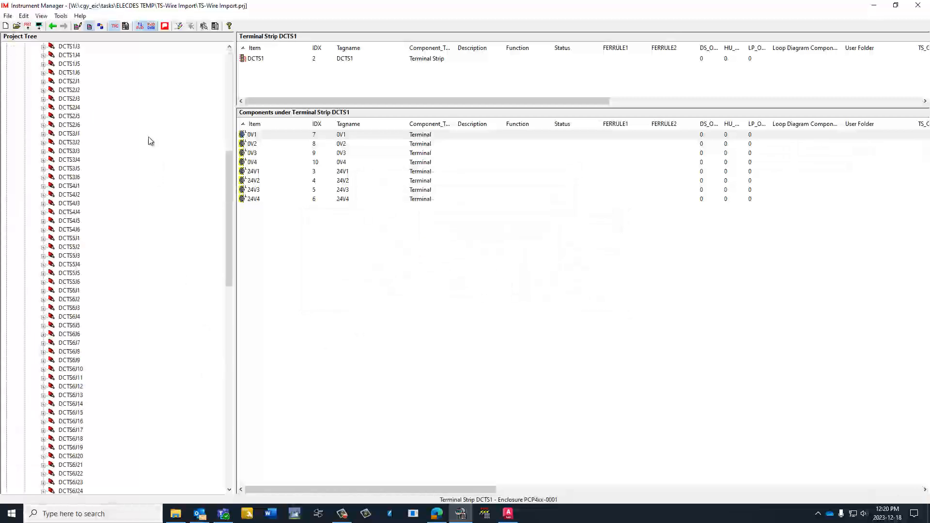
{"action": "scroll", "coordinate": [151, 141], "scroll_direction": "up", "scroll_amount": 20}
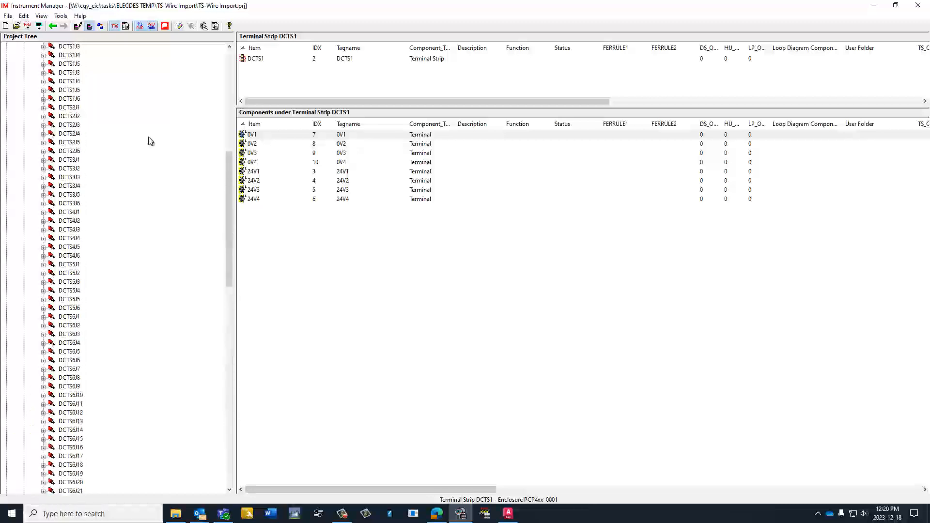
{"action": "scroll", "coordinate": [145, 142], "scroll_direction": "down", "scroll_amount": 16}
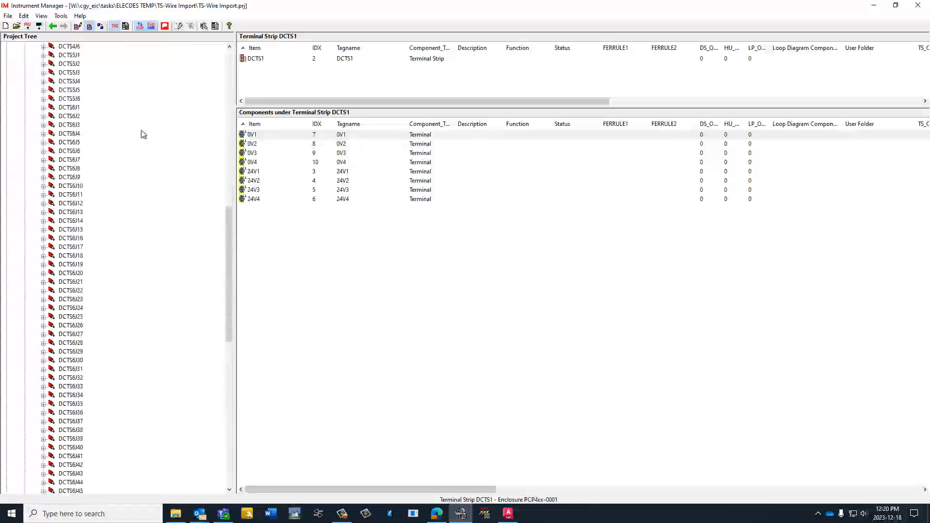
- Start a further data import into the Tag_Tags table, keeping Excel Table as the file type
{"action": "left_click", "coordinate": [7, 16]}
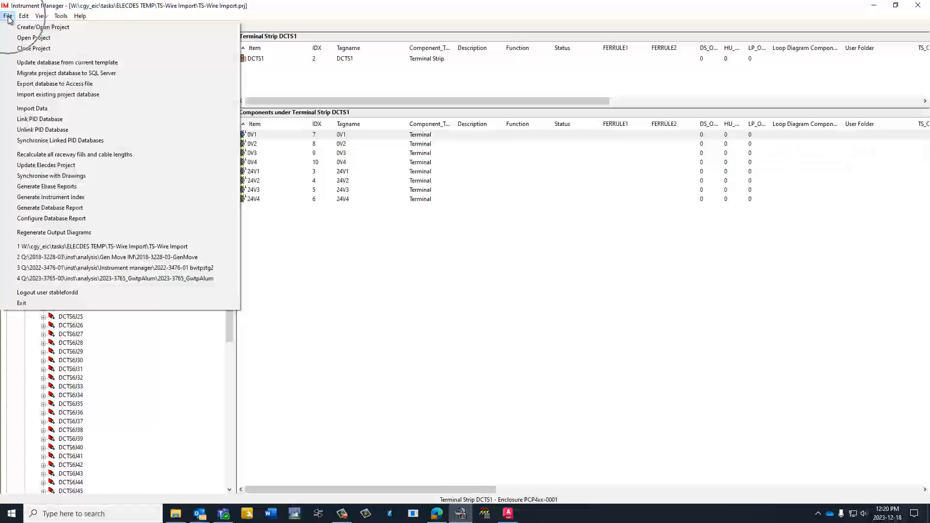
{"action": "left_click", "coordinate": [30, 109]}
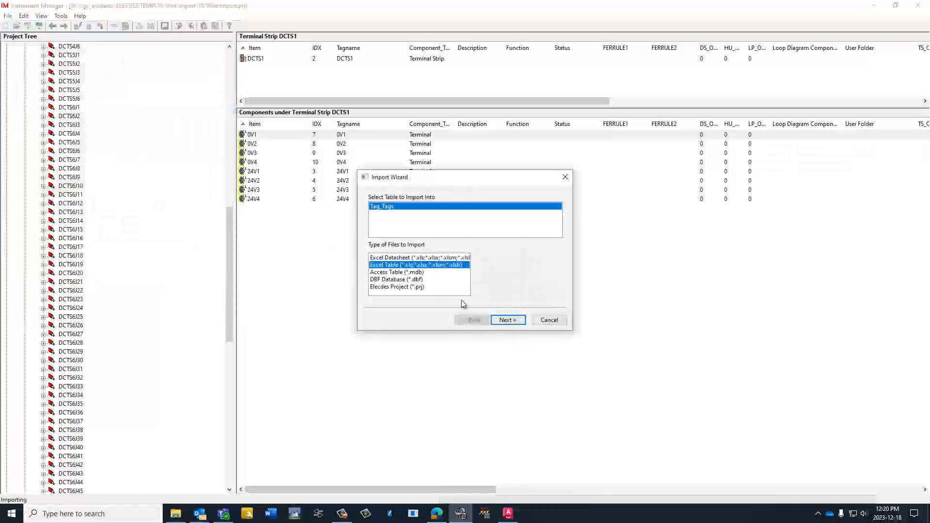
{"action": "left_click", "coordinate": [512, 321]}
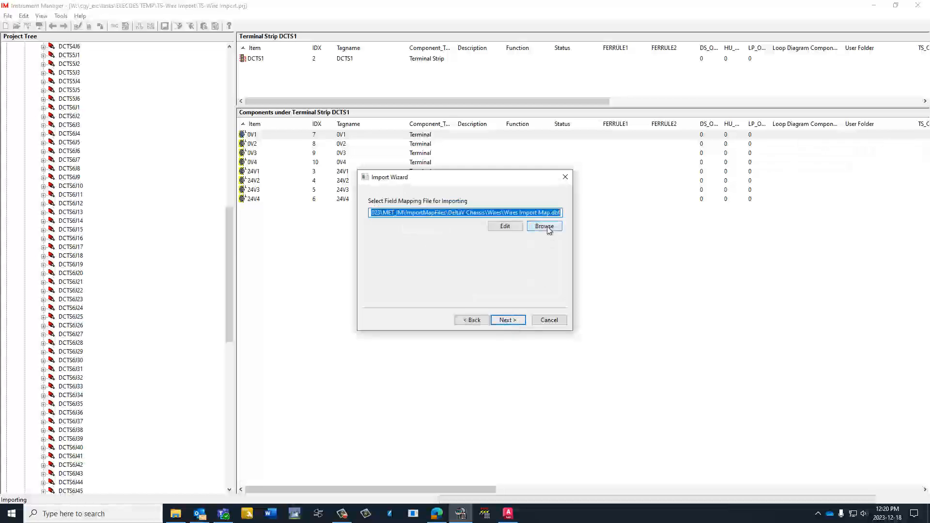
- Choose Wire connection map from the DeltaV Chassis\Wires folder of ImportMapFiles as the field mapping file
{"action": "left_click", "coordinate": [548, 227]}
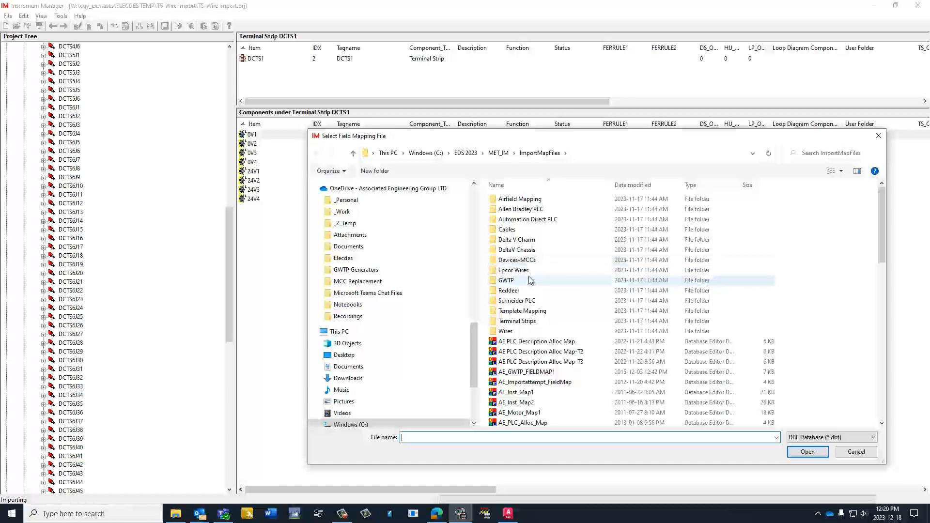
{"action": "double_click", "coordinate": [531, 252]}
{"action": "double_click", "coordinate": [522, 231]}
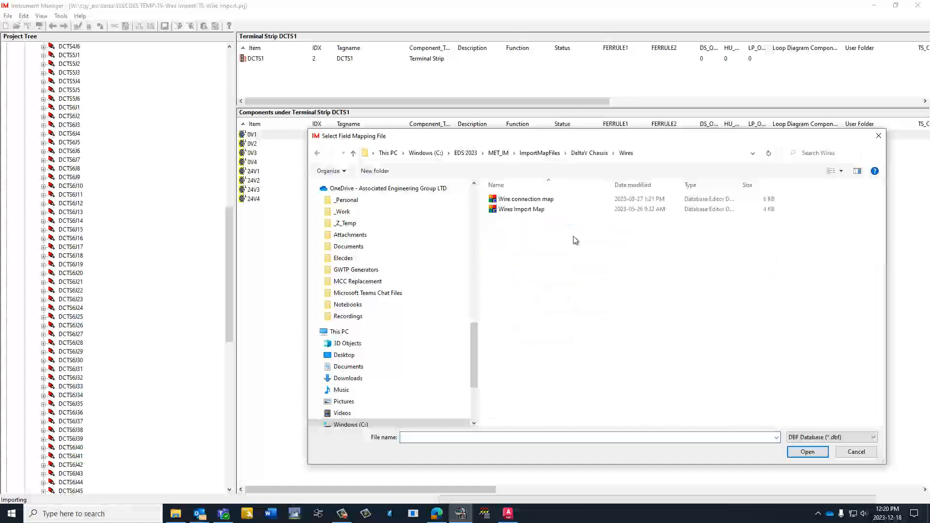
{"action": "left_click", "coordinate": [532, 203]}
{"action": "left_click", "coordinate": [813, 454]}
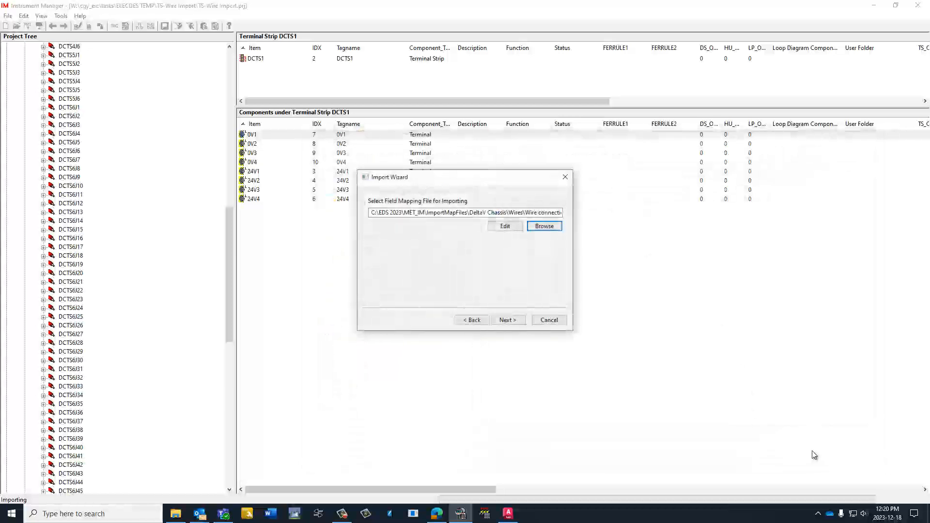
{"action": "left_click", "coordinate": [518, 322]}
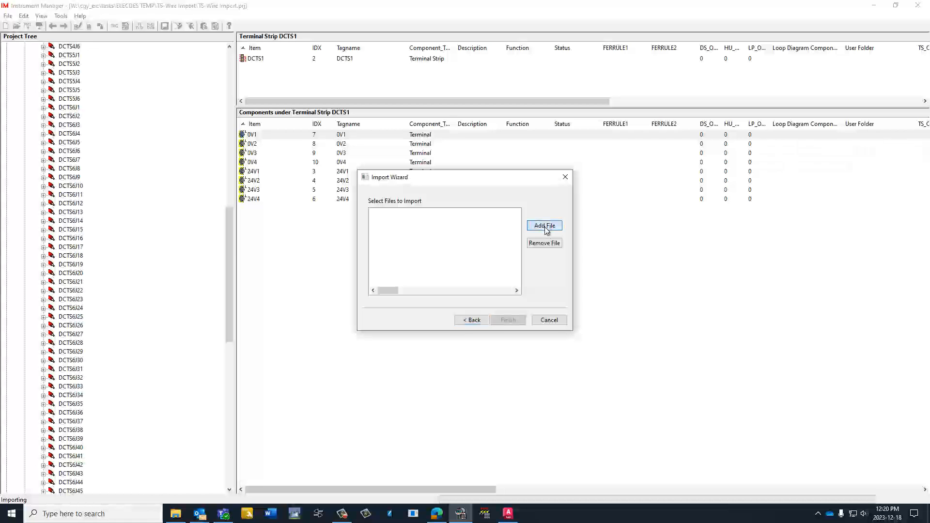
- Add DELTAV TS 24VDC Jumper Wires Import Data from the TS-Wire Import\Source files folder on W: for the wire connection import
{"action": "left_click", "coordinate": [545, 227]}
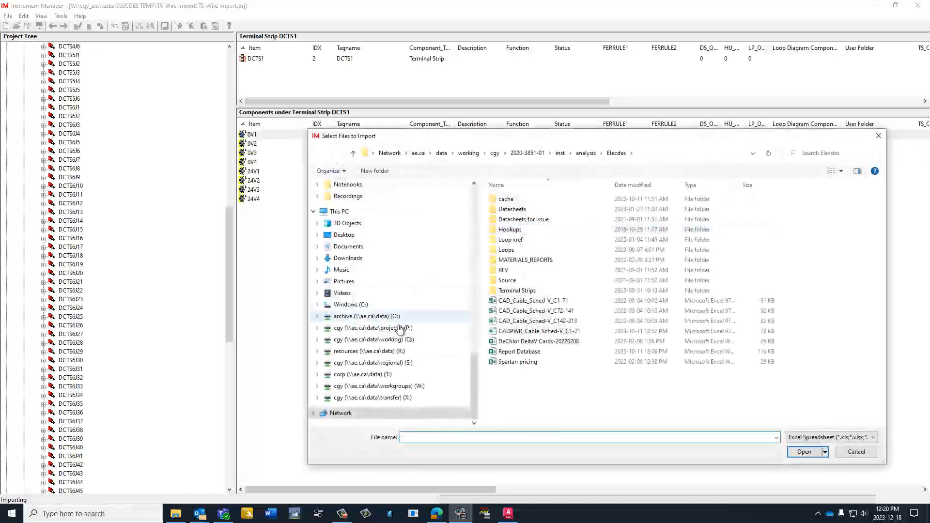
{"action": "left_click", "coordinate": [394, 386]}
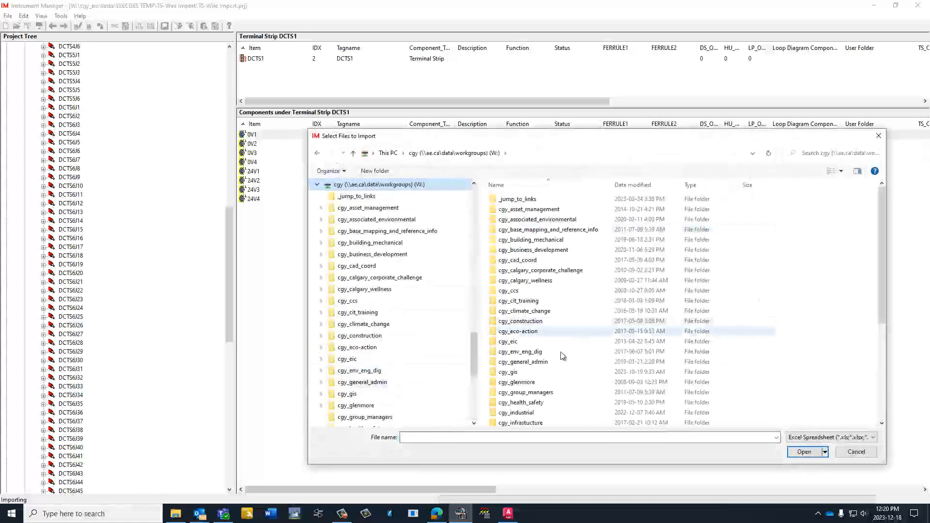
{"action": "left_click", "coordinate": [523, 342]}
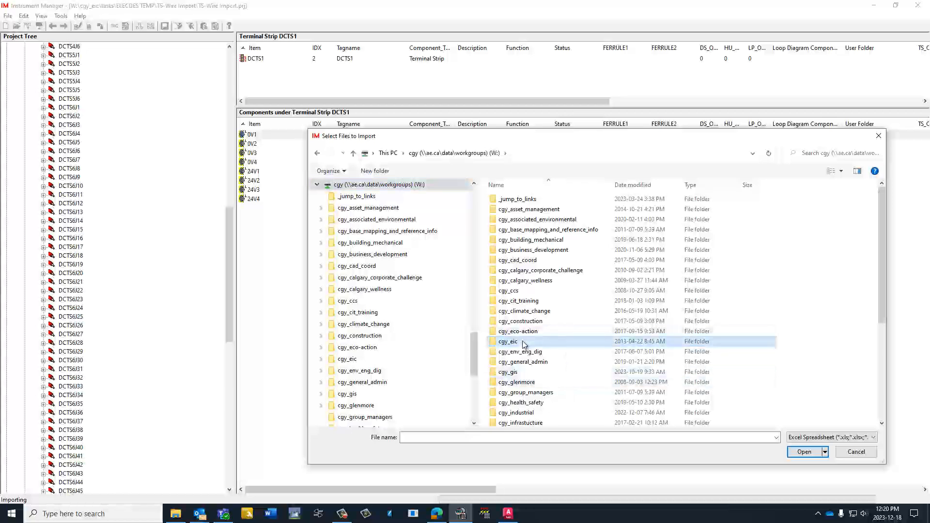
{"action": "double_click", "coordinate": [523, 342]}
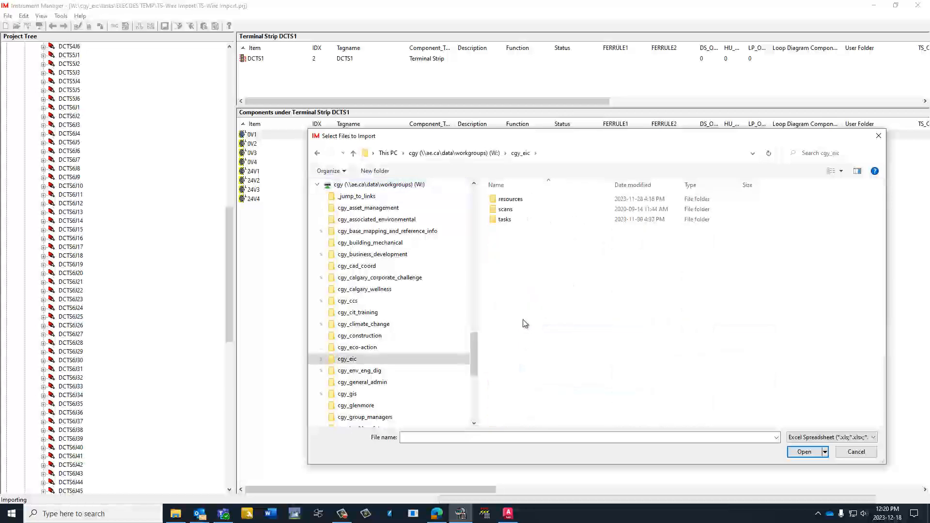
{"action": "double_click", "coordinate": [506, 219]}
{"action": "key", "text": "e"}
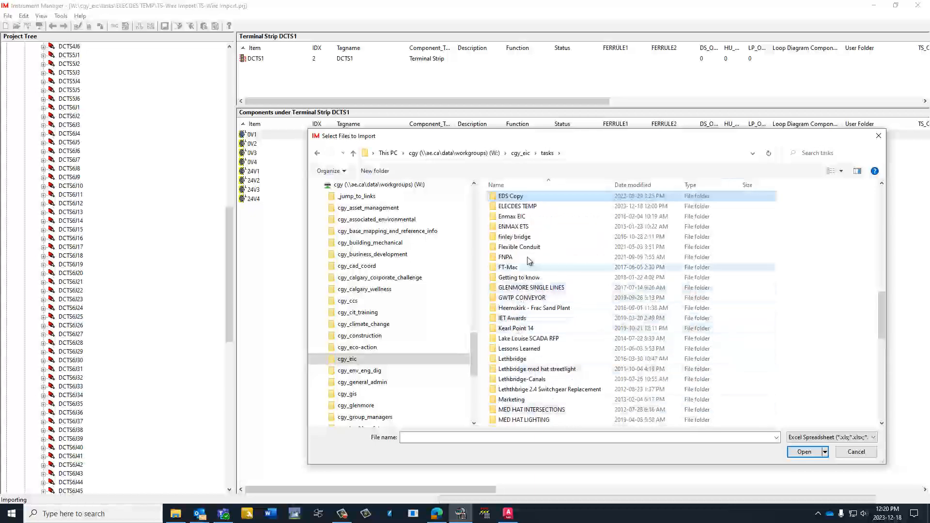
{"action": "double_click", "coordinate": [525, 207]}
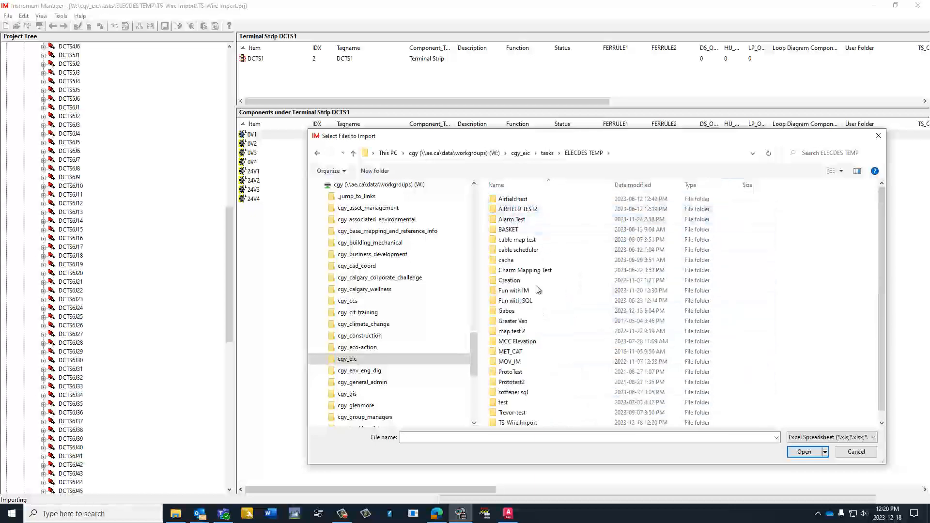
{"action": "double_click", "coordinate": [528, 423]}
{"action": "left_click", "coordinate": [517, 210]}
{"action": "double_click", "coordinate": [516, 209]}
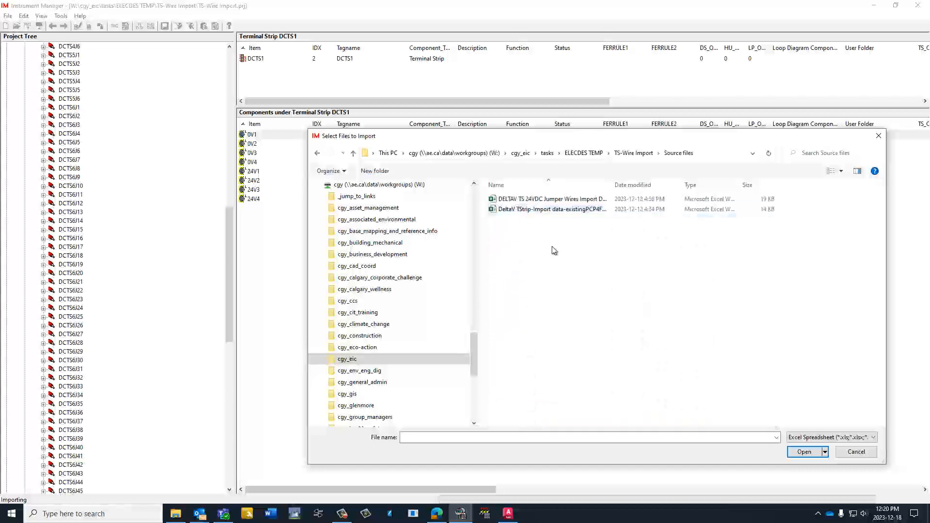
{"action": "left_click", "coordinate": [552, 200]}
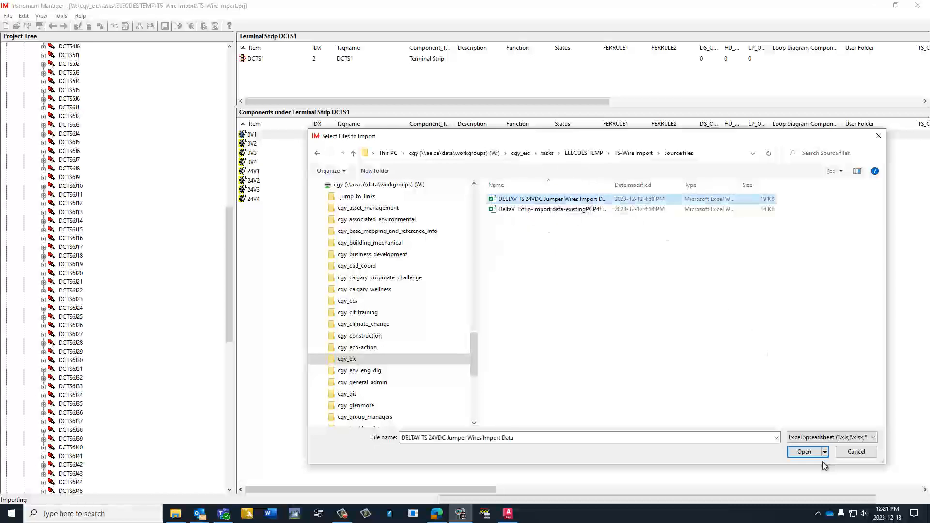
{"action": "left_click", "coordinate": [802, 452]}
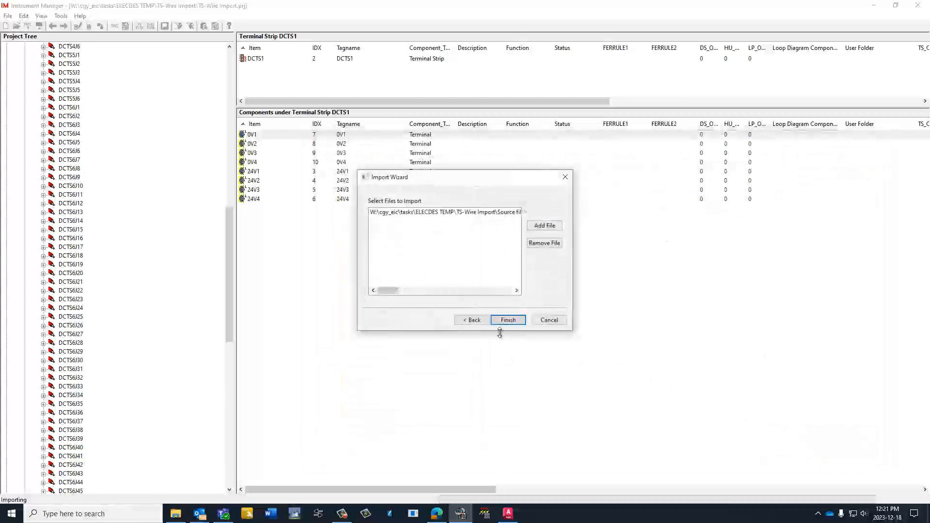
- Run the wire connection import without viewing the log, and check the terminals under wires DCTS4J6, DCTS5J1 and DCTS5J2
{"action": "left_click", "coordinate": [508, 321]}
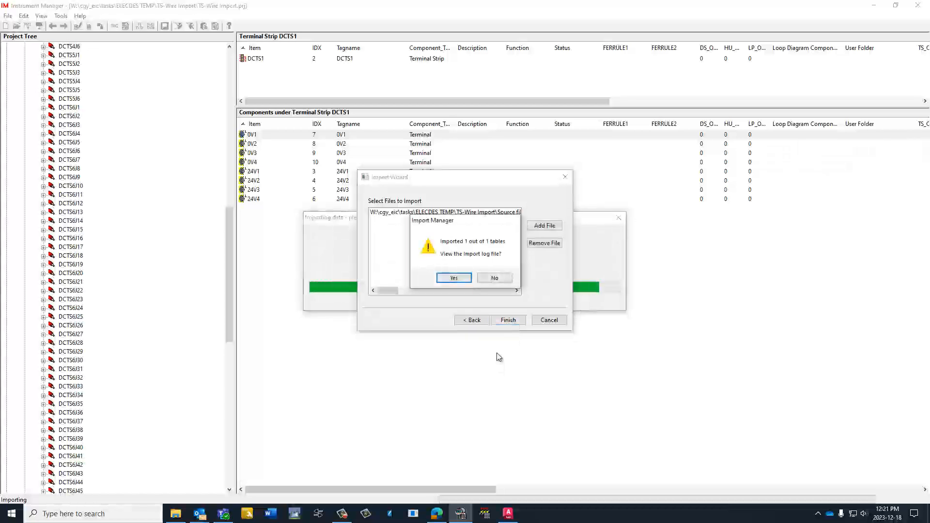
{"action": "left_click", "coordinate": [507, 281]}
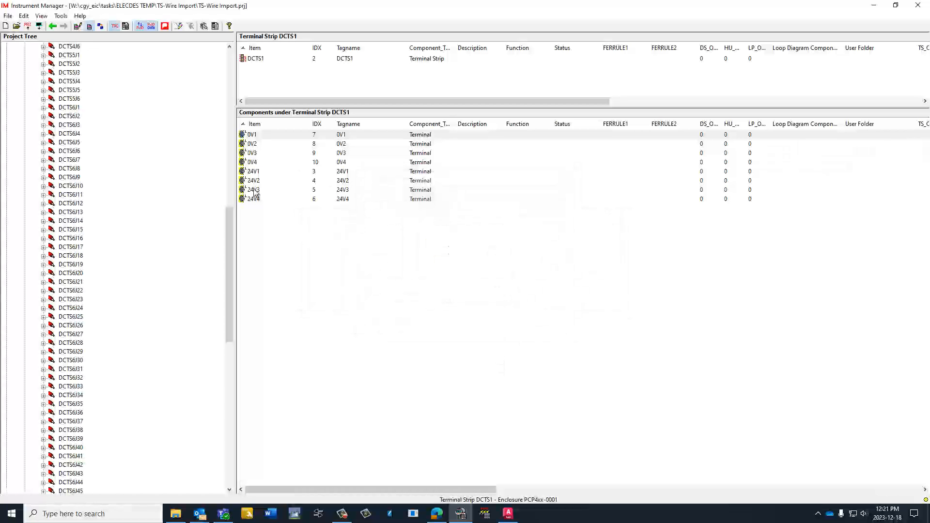
{"action": "left_click", "coordinate": [44, 46]}
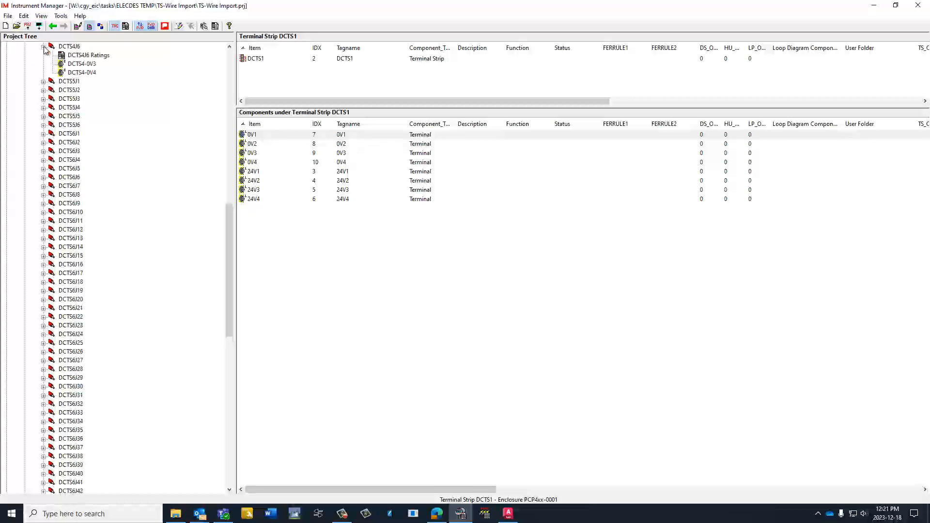
{"action": "left_click", "coordinate": [43, 81]}
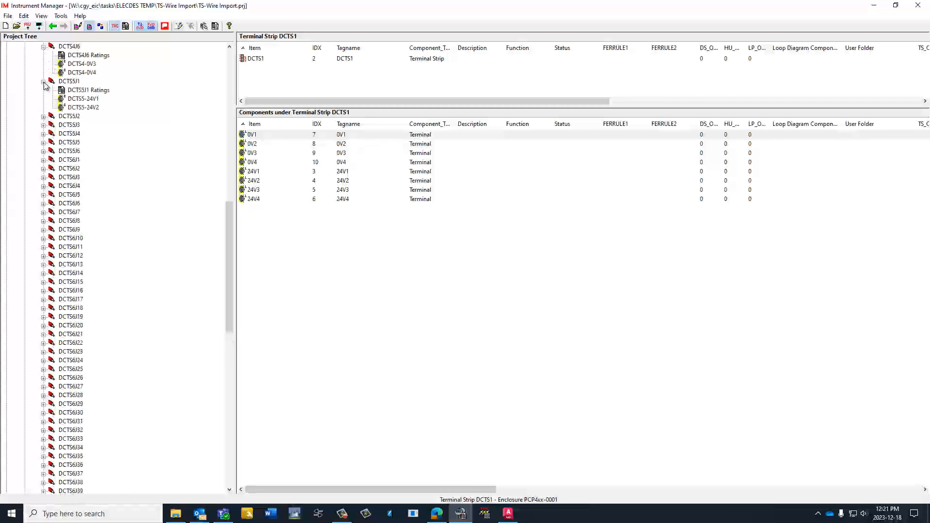
{"action": "left_click", "coordinate": [43, 116]}
{"action": "scroll", "coordinate": [120, 186], "scroll_direction": "down", "scroll_amount": 19}
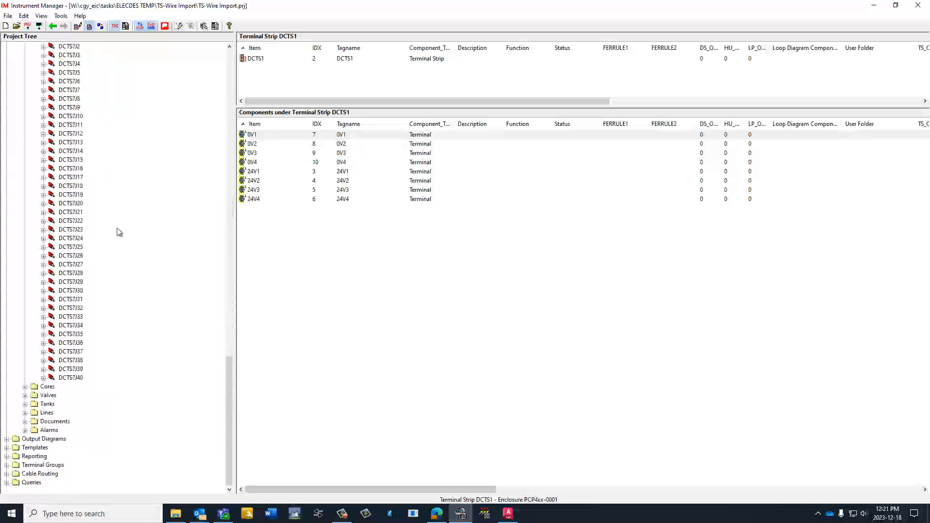
- Expand the Terminal Strip Diagrams under Output Diagrams and show the components of TSTRIPDIAG-DCTS1
{"action": "left_click", "coordinate": [6, 439]}
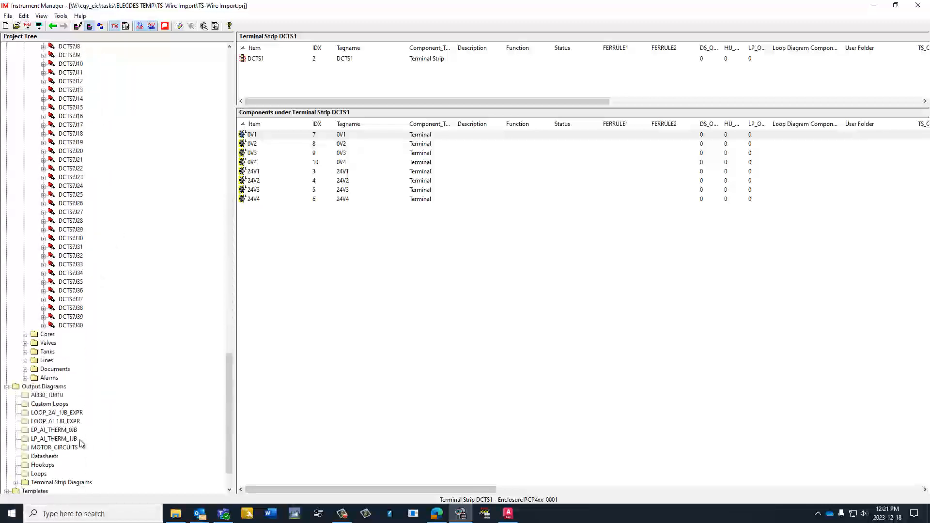
{"action": "left_click", "coordinate": [62, 483]}
{"action": "left_click", "coordinate": [16, 483]}
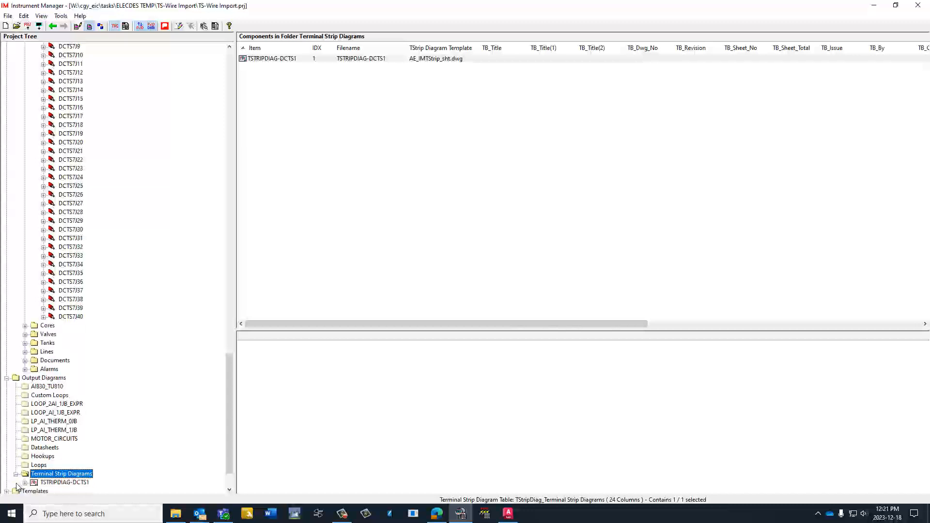
{"action": "scroll", "coordinate": [122, 461], "scroll_direction": "down", "scroll_amount": 2}
{"action": "left_click", "coordinate": [56, 439]}
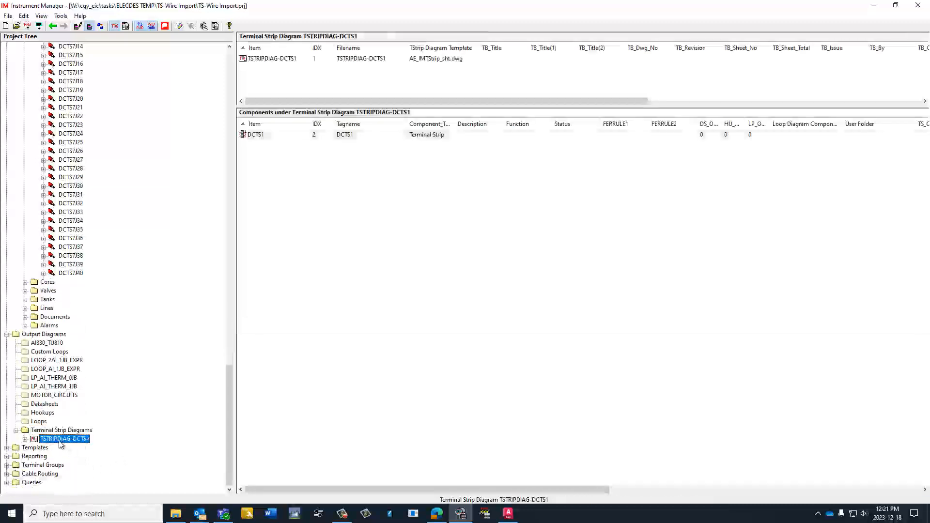
- Add a terminal strip diagram named TSTRIPDIAG-7 to the Terminal Strip Diagrams folder
{"action": "right_click", "coordinate": [56, 433]}
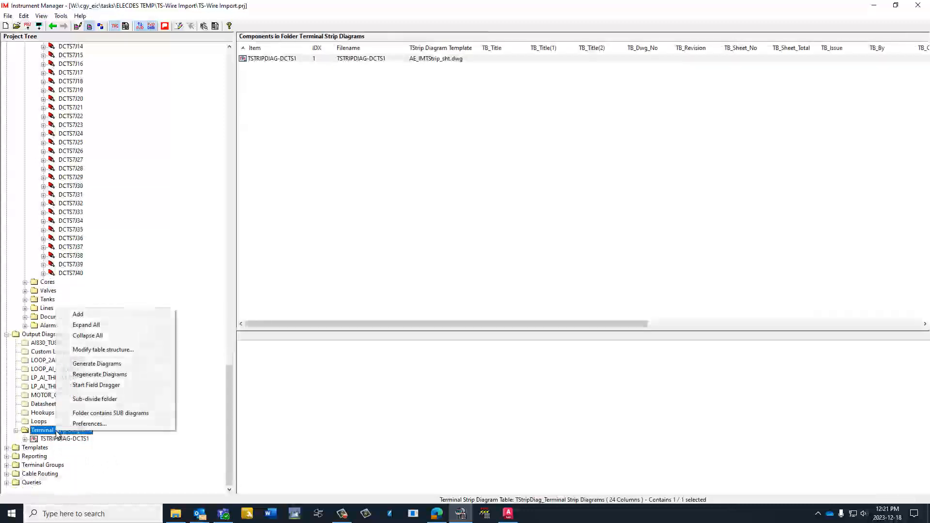
{"action": "left_click", "coordinate": [93, 314]}
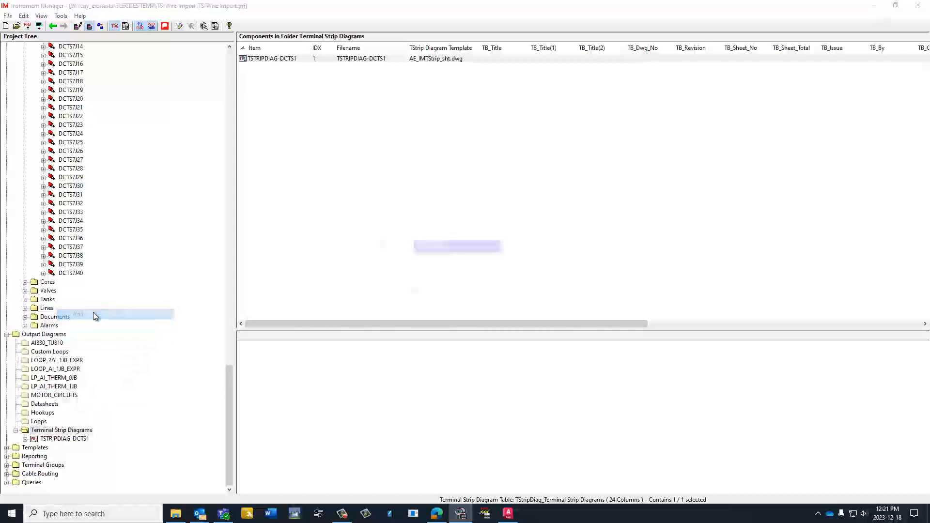
{"action": "left_click", "coordinate": [449, 248]}
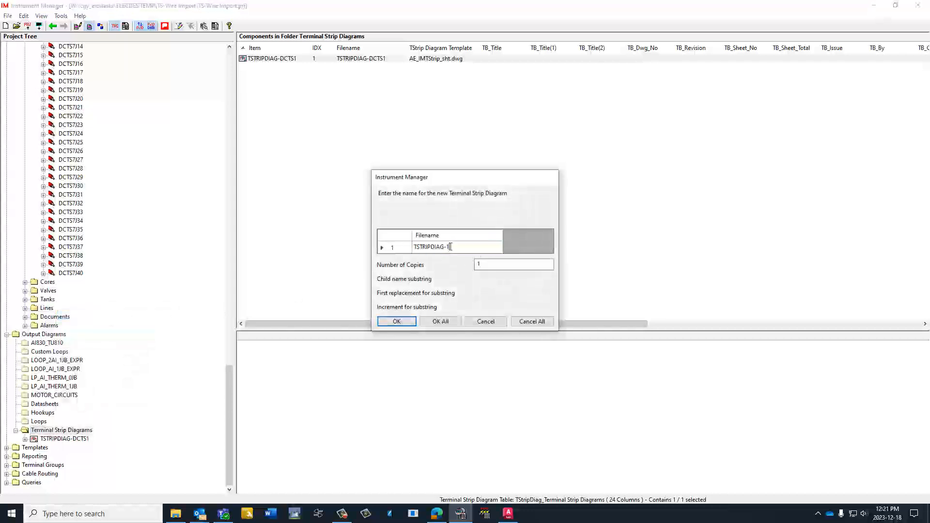
{"action": "left_click_drag", "start_coordinate": [447, 252], "coordinate": [448, 256]}
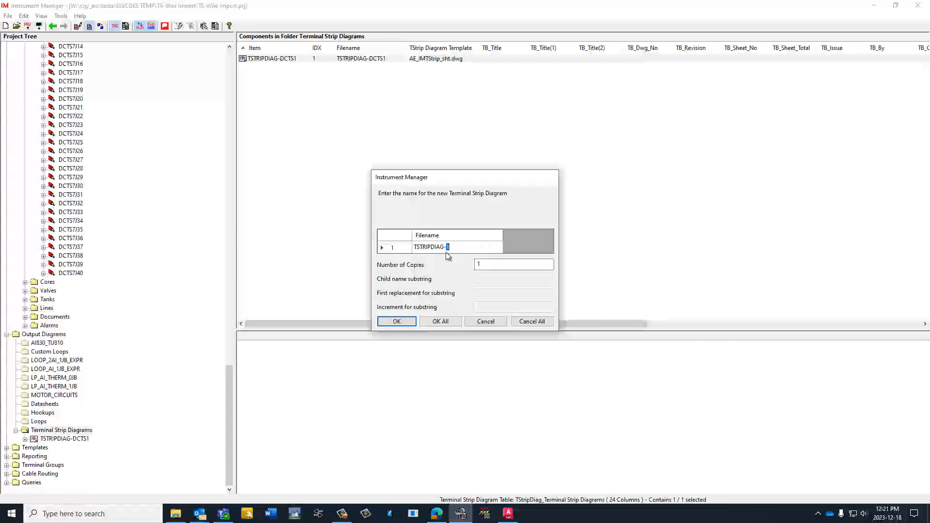
{"action": "type", "text": "7"}
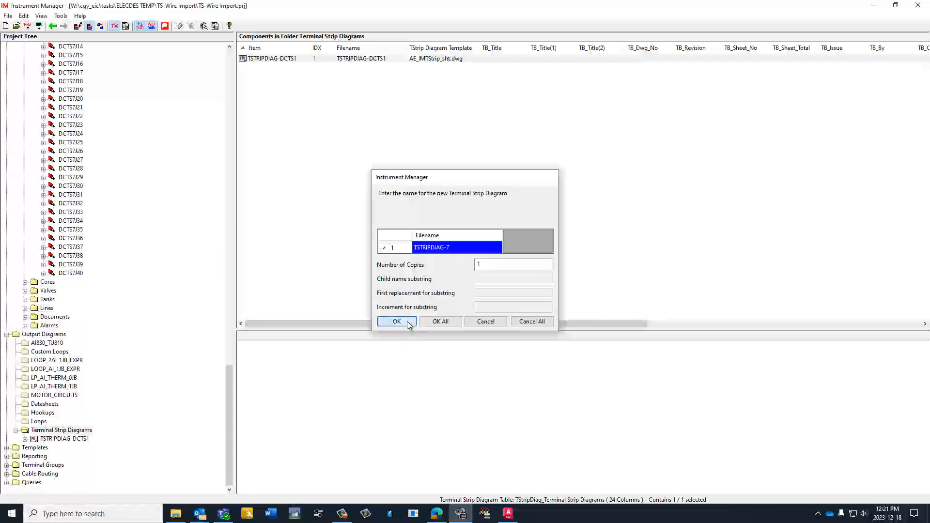
{"action": "left_click", "coordinate": [397, 322]}
- Add terminal strip DCTS7 to the TSTRIPDIAG-7 diagram
{"action": "right_click", "coordinate": [57, 439]}
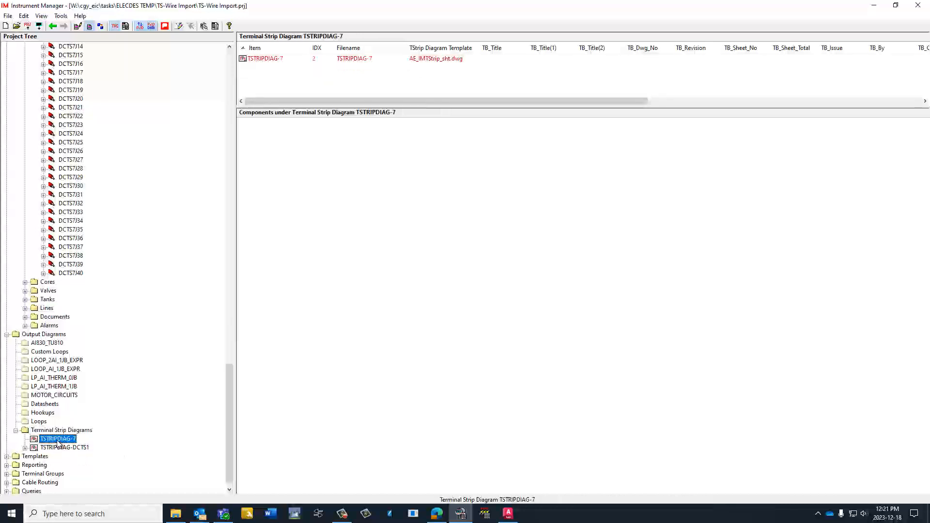
{"action": "left_click", "coordinate": [98, 274]}
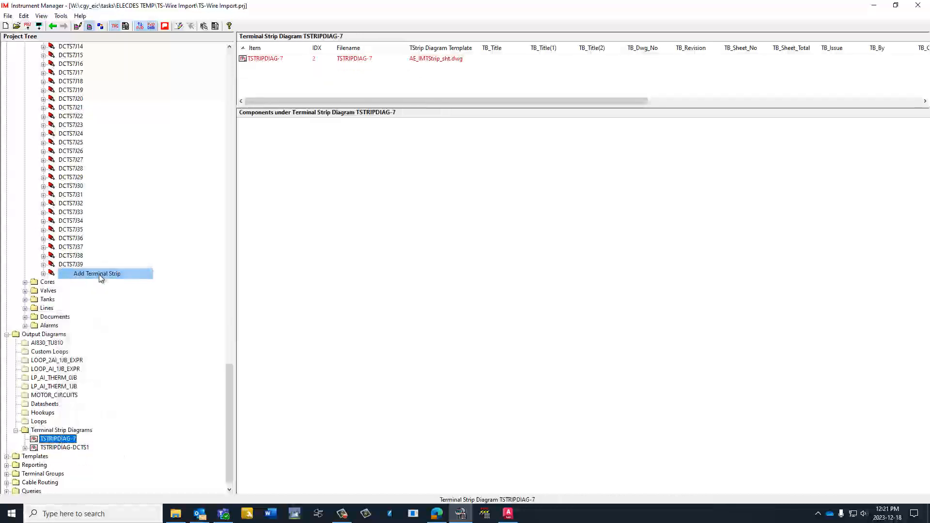
{"action": "double_click", "coordinate": [494, 263]}
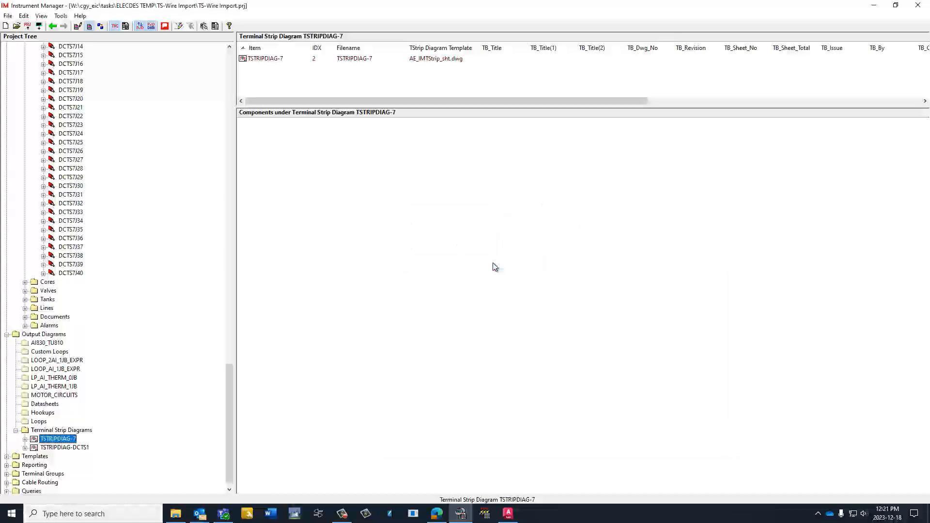
- Generate the TSTRIPDIAG-7 diagram, accepting the automatic update of the Ebase reports, and close Ebase
{"action": "right_click", "coordinate": [58, 440]}
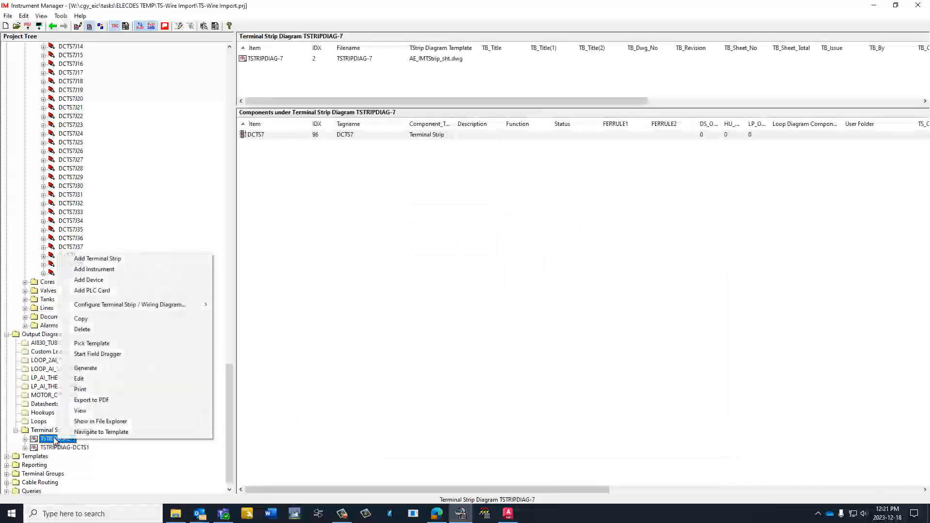
{"action": "left_click", "coordinate": [85, 369]}
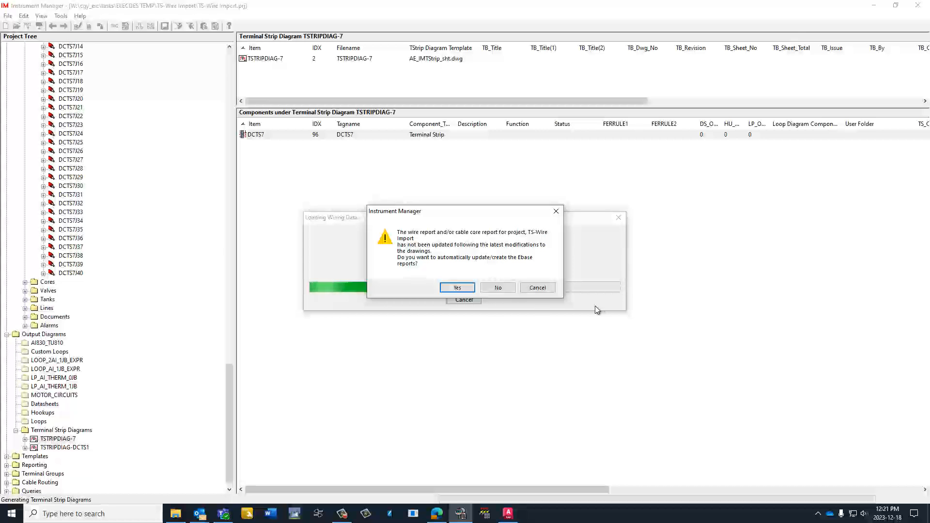
{"action": "left_click", "coordinate": [463, 290]}
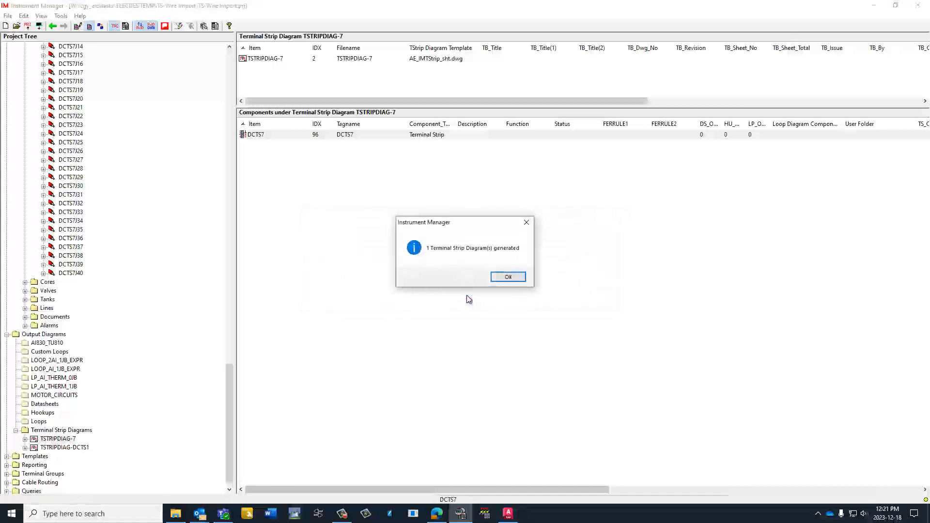
{"action": "left_click", "coordinate": [517, 278]}
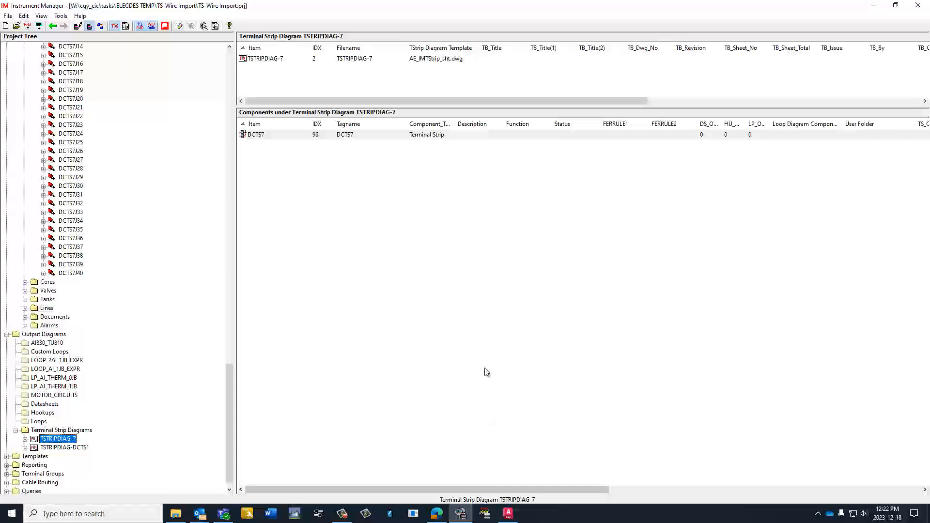
{"action": "left_click", "coordinate": [486, 516]}
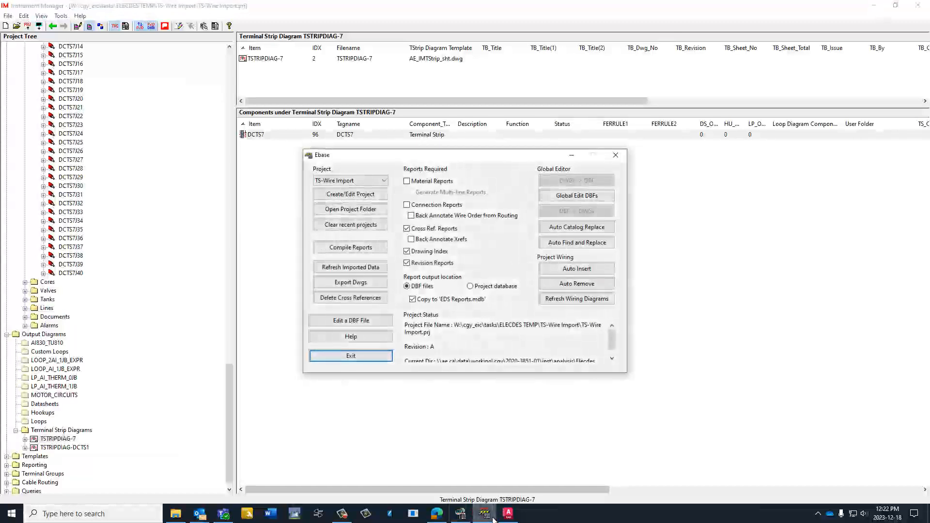
{"action": "left_click", "coordinate": [615, 155]}
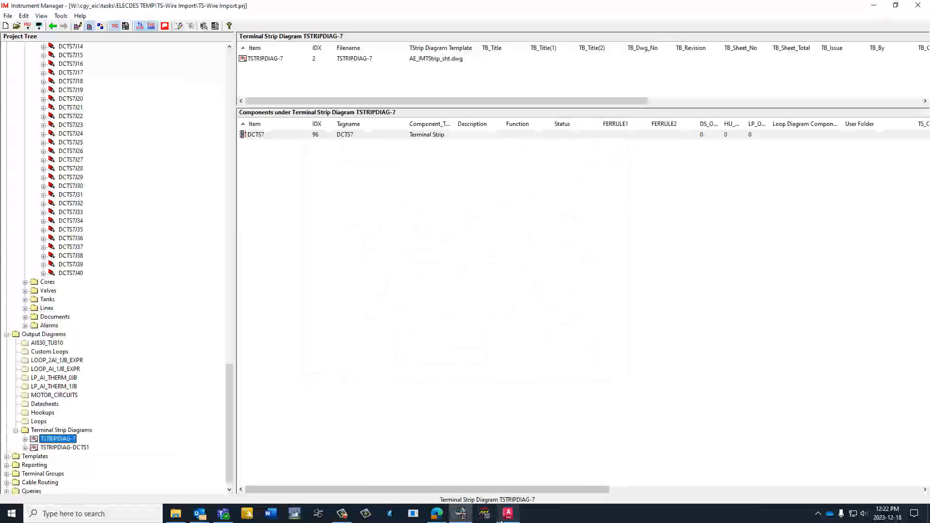
- Switch to AutoCAD and browse to the cgy_eic\tasks\ELECDES TEMP folder on W: for a drawing to open
{"action": "left_click", "coordinate": [509, 515]}
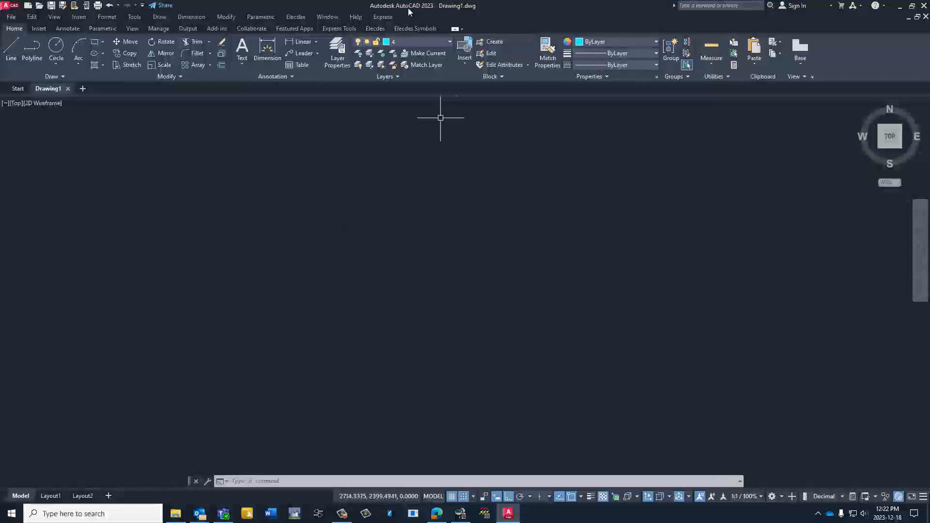
{"action": "left_click", "coordinate": [11, 18]}
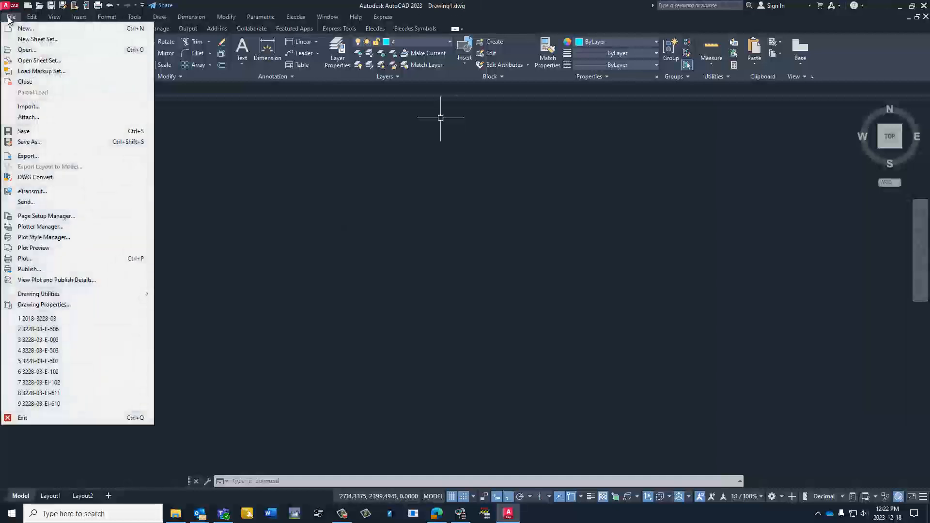
{"action": "left_click", "coordinate": [25, 51]}
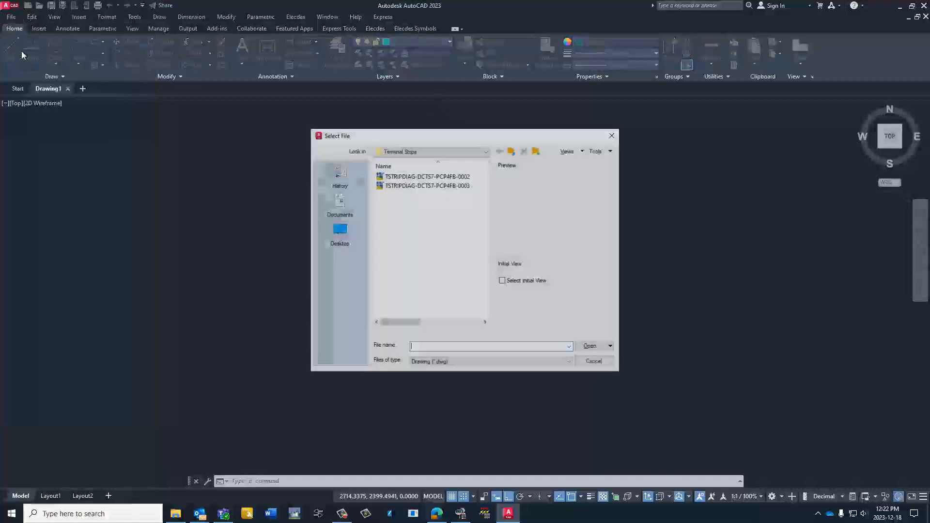
{"action": "left_click", "coordinate": [442, 151]}
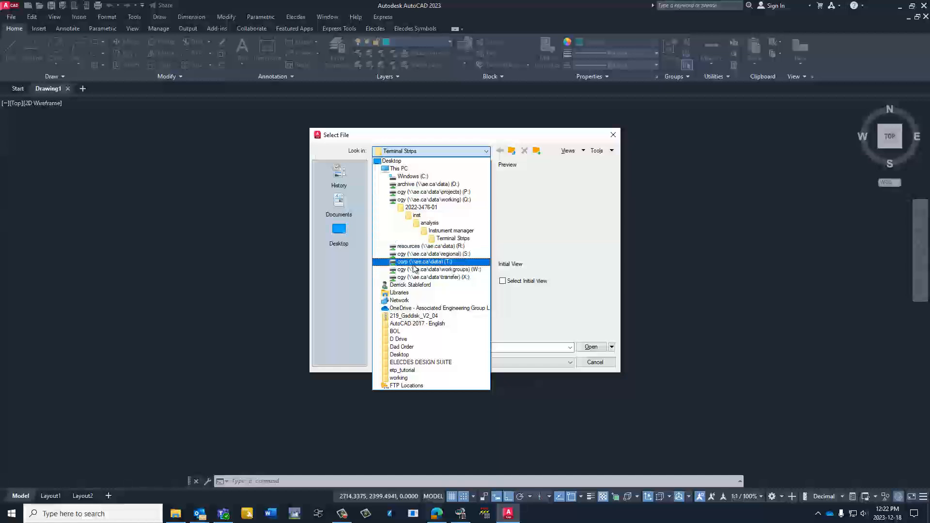
{"action": "left_click", "coordinate": [415, 270]}
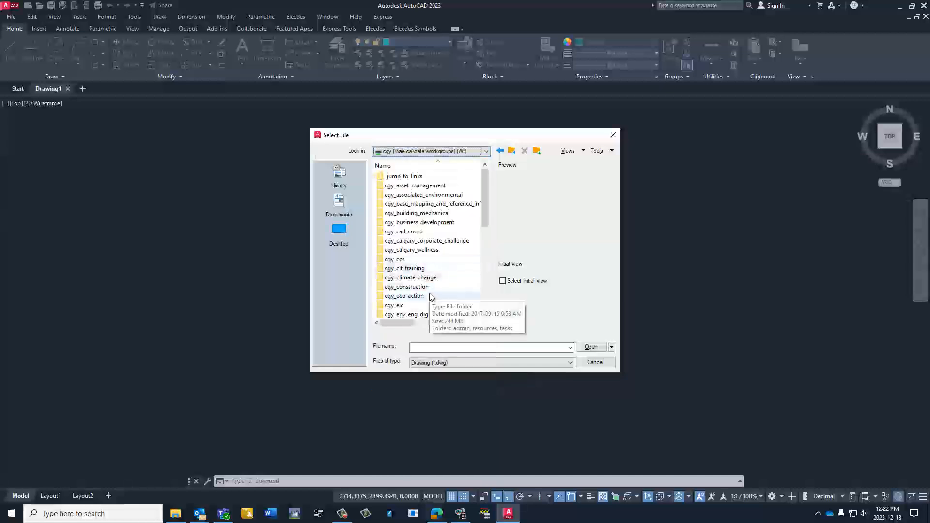
{"action": "double_click", "coordinate": [409, 306]}
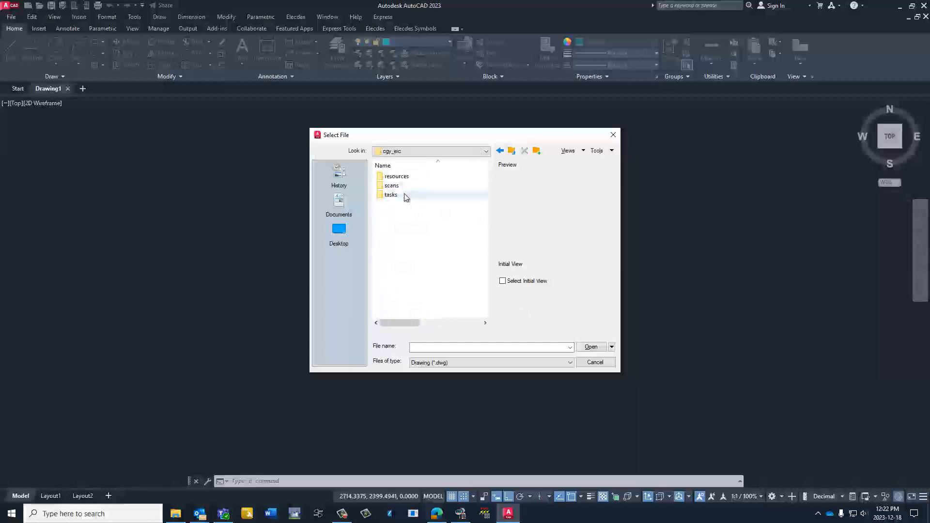
{"action": "double_click", "coordinate": [406, 195]}
{"action": "key", "text": "e"}
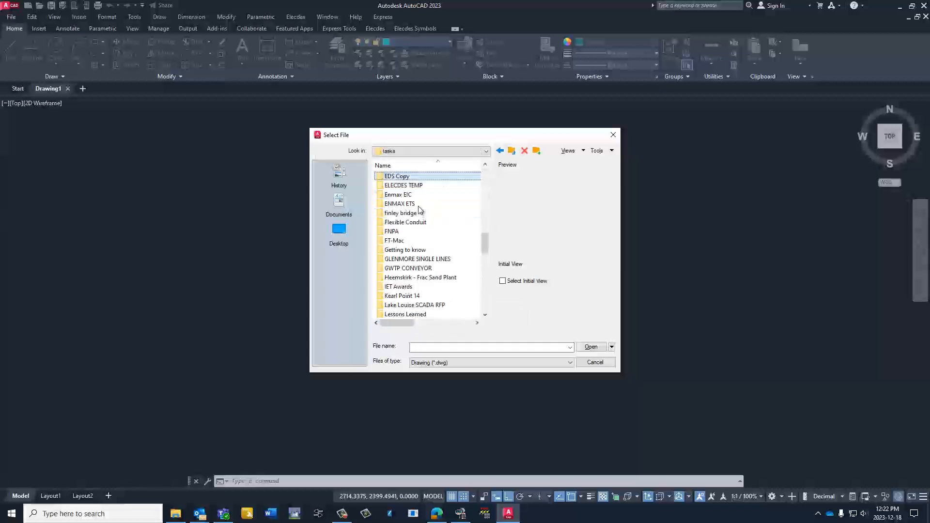
{"action": "double_click", "coordinate": [414, 185]}
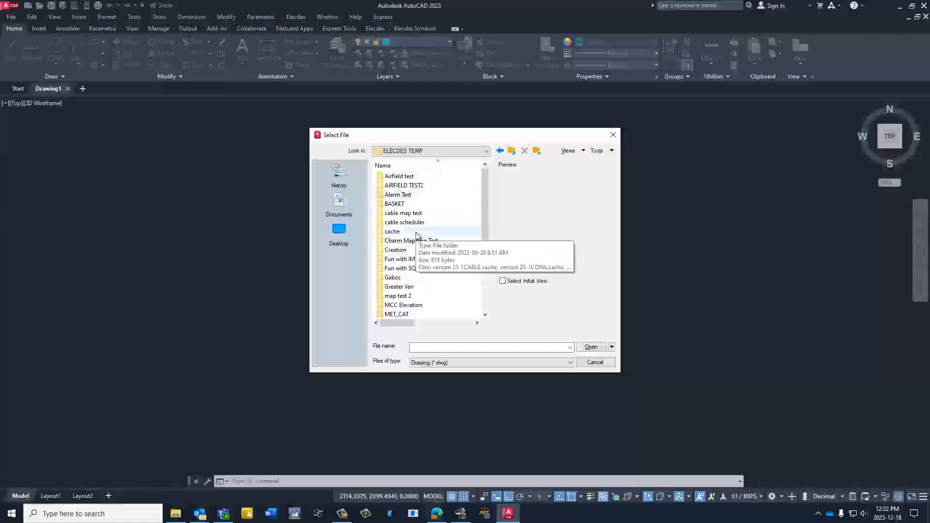
- Open the TSTRIPDIAG-7 drawing from the TS-Wire Import\Terminal Strips folder and dismiss the notice shown on opening
{"action": "scroll", "coordinate": [416, 235], "scroll_direction": "down", "scroll_amount": 3}
{"action": "scroll", "coordinate": [416, 235], "scroll_direction": "up", "scroll_amount": 1}
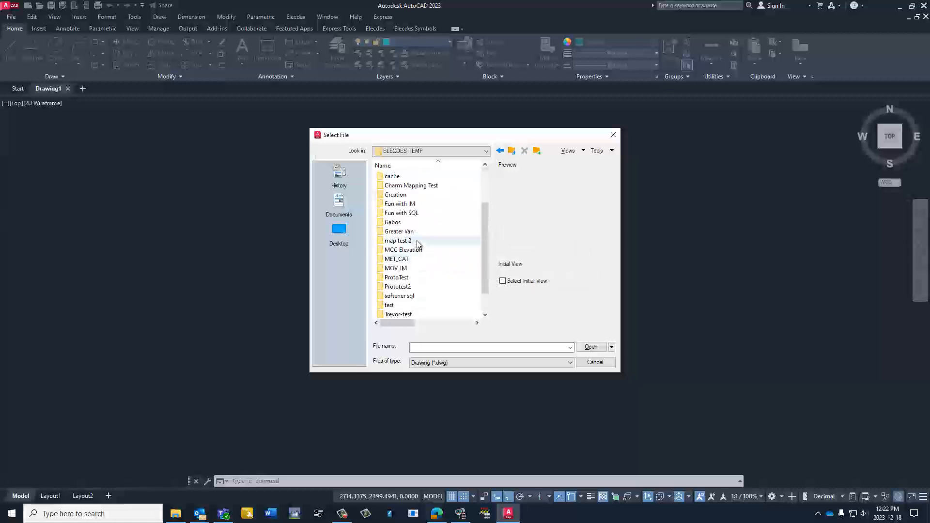
{"action": "scroll", "coordinate": [407, 303], "scroll_direction": "down", "scroll_amount": 1}
{"action": "double_click", "coordinate": [405, 297]}
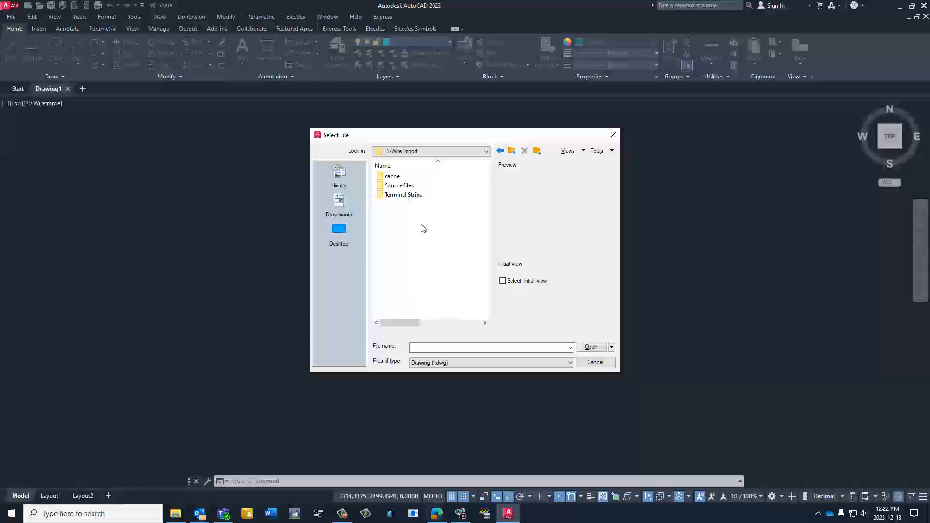
{"action": "double_click", "coordinate": [405, 194]}
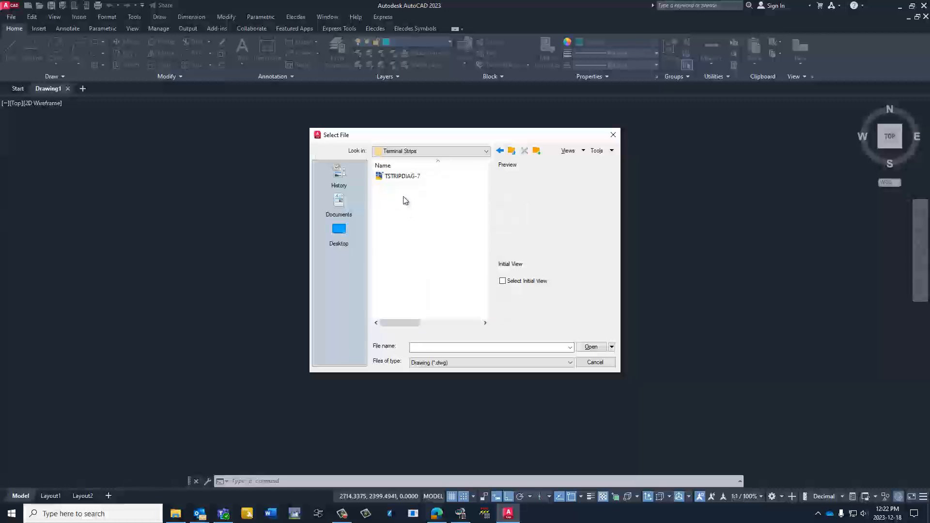
{"action": "double_click", "coordinate": [400, 177]}
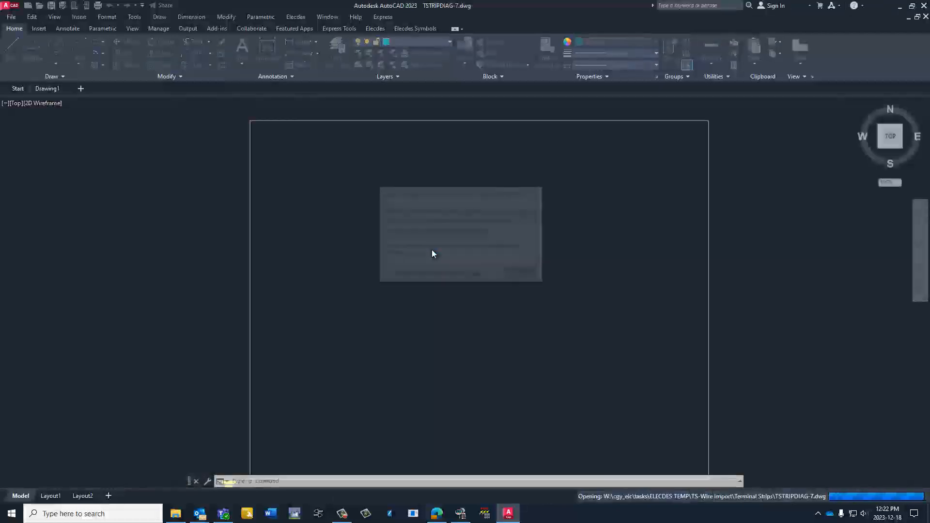
{"action": "left_click", "coordinate": [524, 273]}
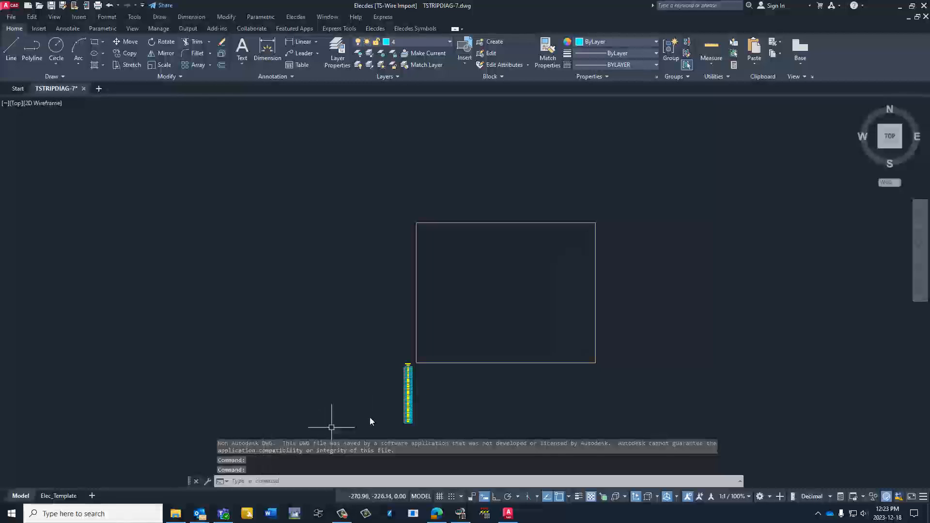
- Move the DCTS7 terminal strip from below the drawing border to inside it and save the TSTRIPDIAG-7 drawing
{"action": "scroll", "coordinate": [368, 420], "scroll_direction": "up", "scroll_amount": 5}
{"action": "scroll", "coordinate": [368, 421], "scroll_direction": "up", "scroll_amount": 2}
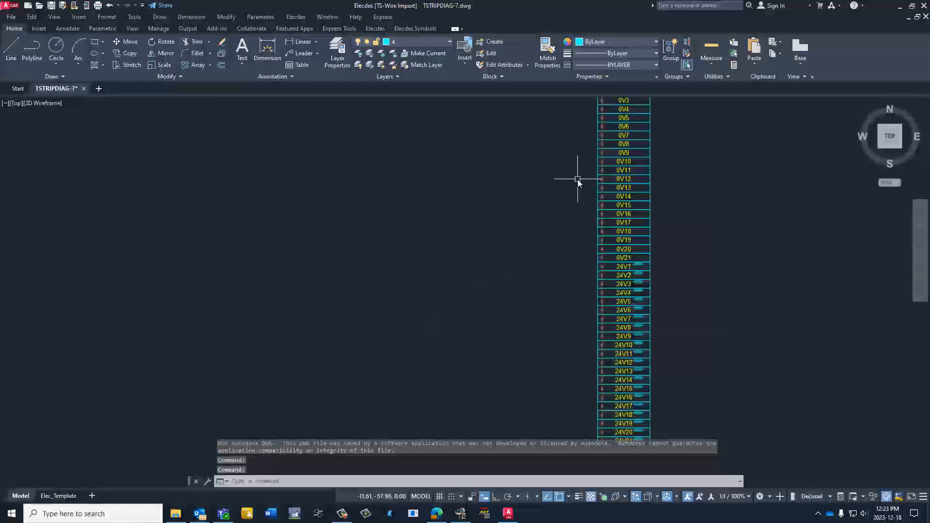
{"action": "scroll", "coordinate": [575, 170], "scroll_direction": "up", "scroll_amount": 1}
{"action": "scroll", "coordinate": [575, 171], "scroll_direction": "down", "scroll_amount": 4}
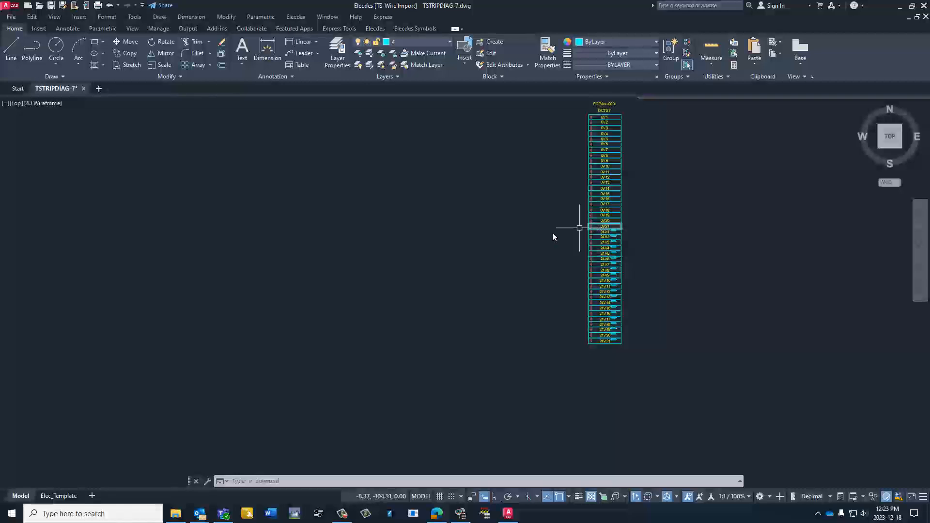
{"action": "scroll", "coordinate": [550, 234], "scroll_direction": "down", "scroll_amount": 4}
{"action": "middle_click_drag", "start_coordinate": [534, 239], "coordinate": [446, 280]}
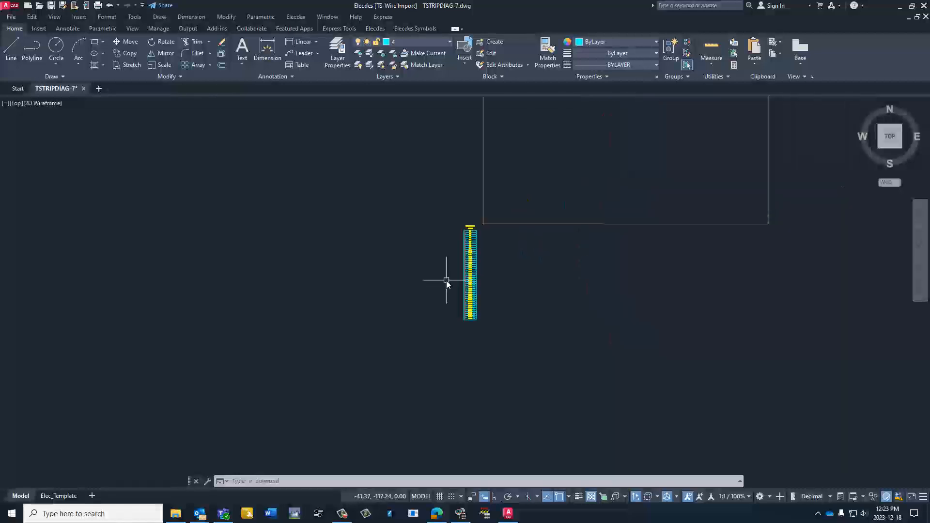
{"action": "left_click", "coordinate": [441, 210]}
{"action": "left_click", "coordinate": [504, 357]}
{"action": "left_click", "coordinate": [127, 42]}
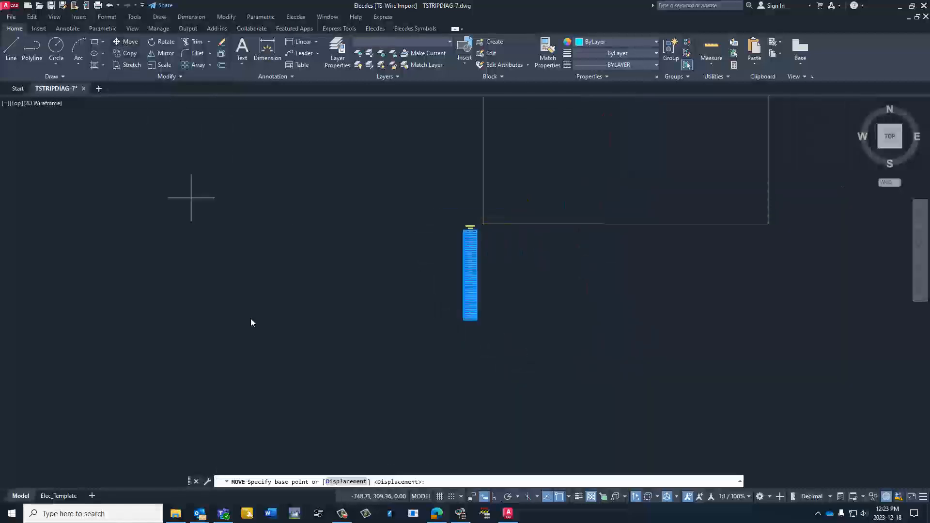
{"action": "left_click", "coordinate": [343, 405]}
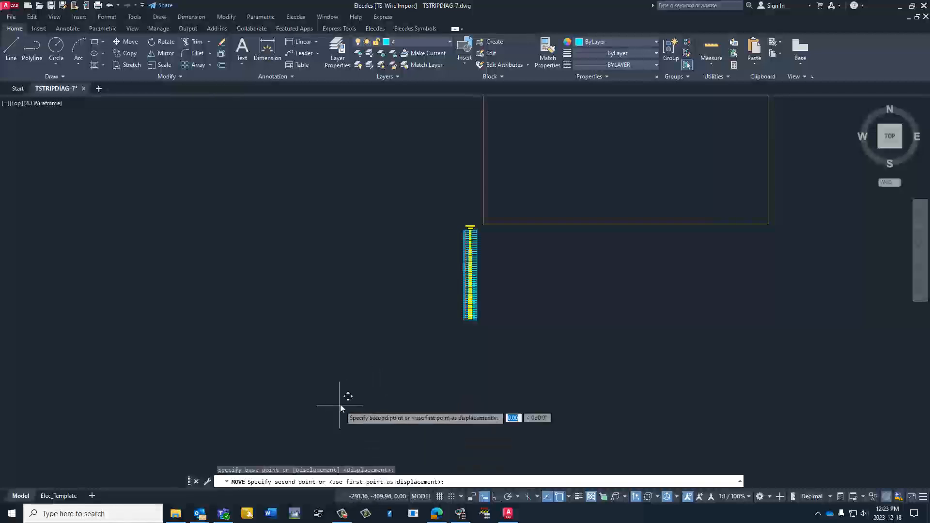
{"action": "left_click", "coordinate": [408, 258]}
{"action": "mouse_move", "coordinate": [450, 271]}
{"action": "middle_mouse_down"}
{"action": "mouse_move", "coordinate": [396, 319]}
{"action": "mouse_move", "coordinate": [347, 414]}
{"action": "middle_mouse_up"}
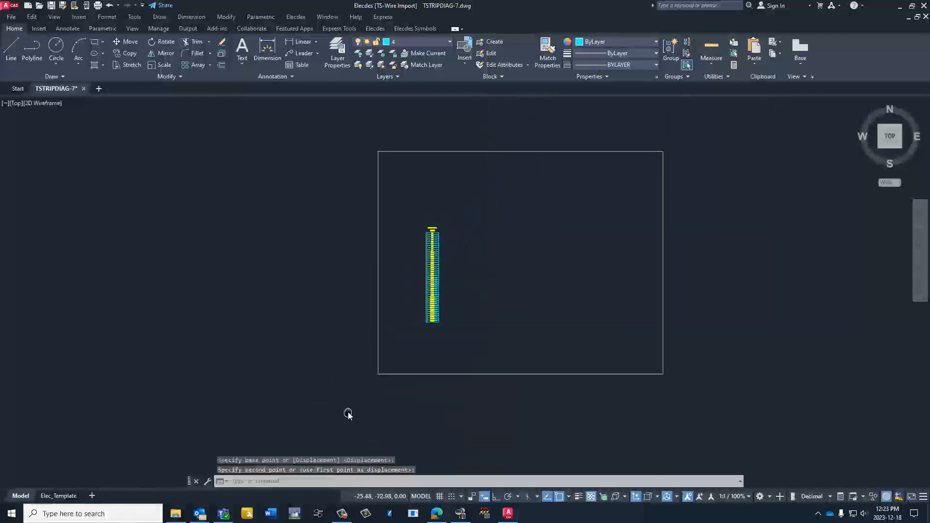
{"action": "left_click", "coordinate": [11, 18]}
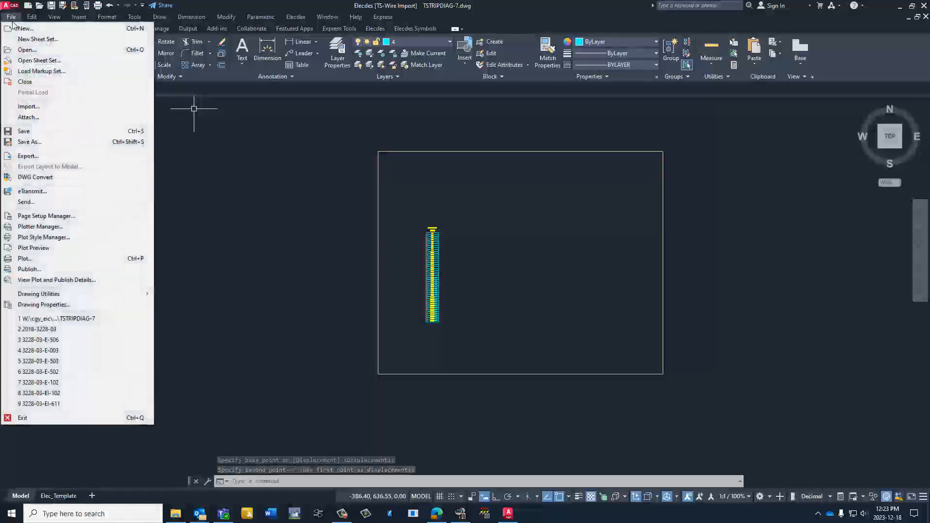
{"action": "left_click", "coordinate": [34, 132]}
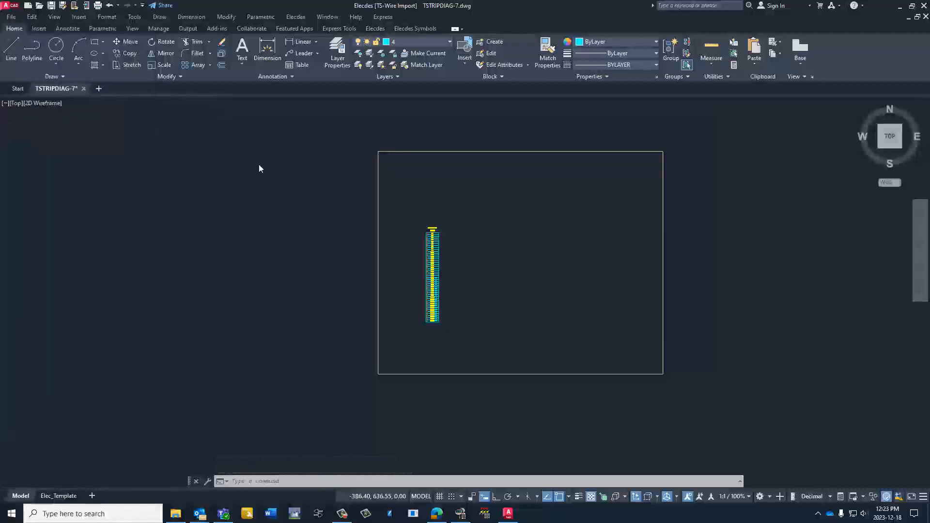
- Start the Elecdes Wiring Diagram Generator and filter its device list by panel PCP4xx-0001
{"action": "left_click", "coordinate": [302, 19]}
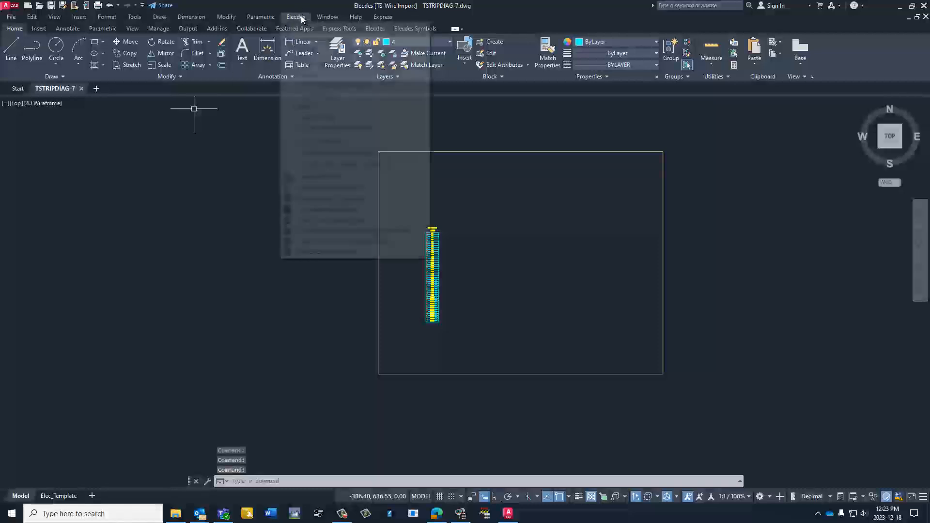
{"action": "left_click", "coordinate": [217, 209]}
{"action": "left_click", "coordinate": [375, 28]}
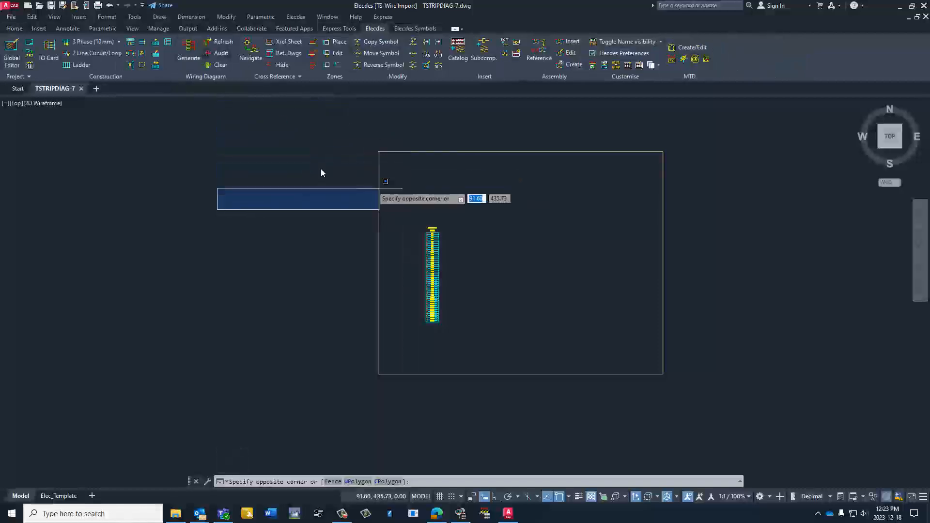
{"action": "left_click", "coordinate": [277, 171]}
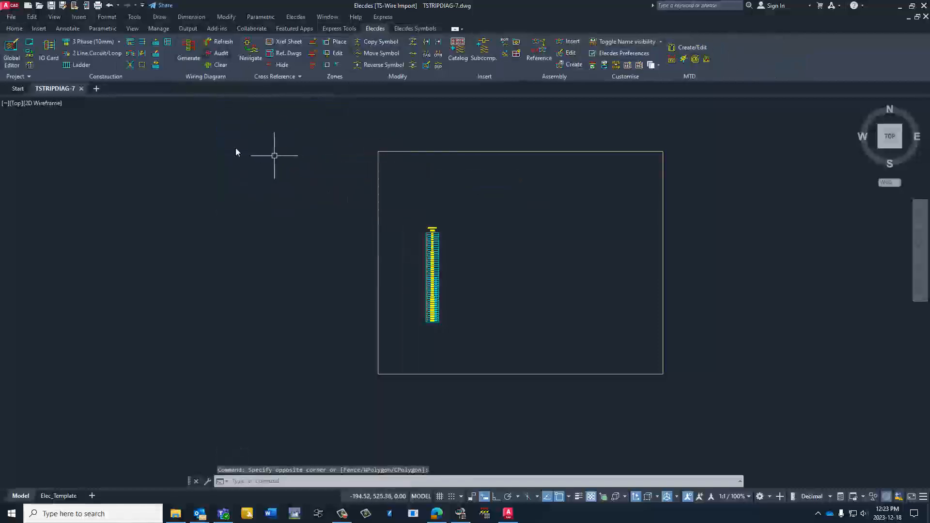
{"action": "left_click", "coordinate": [190, 56]}
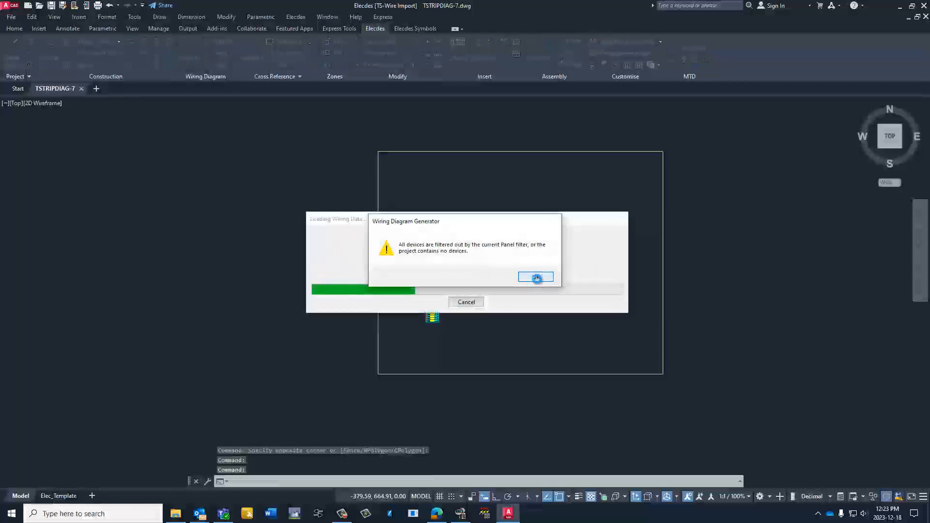
{"action": "left_click", "coordinate": [535, 277]}
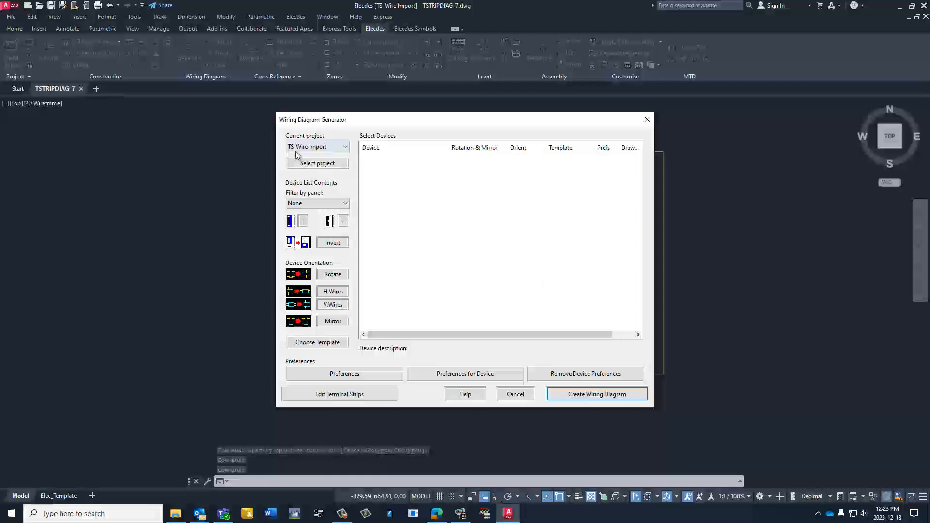
{"action": "left_click", "coordinate": [324, 203]}
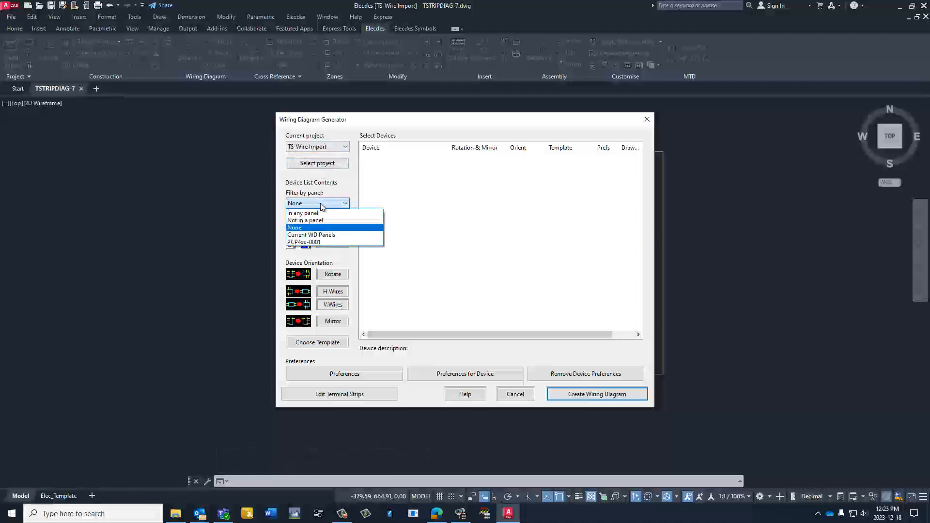
{"action": "left_click", "coordinate": [317, 242]}
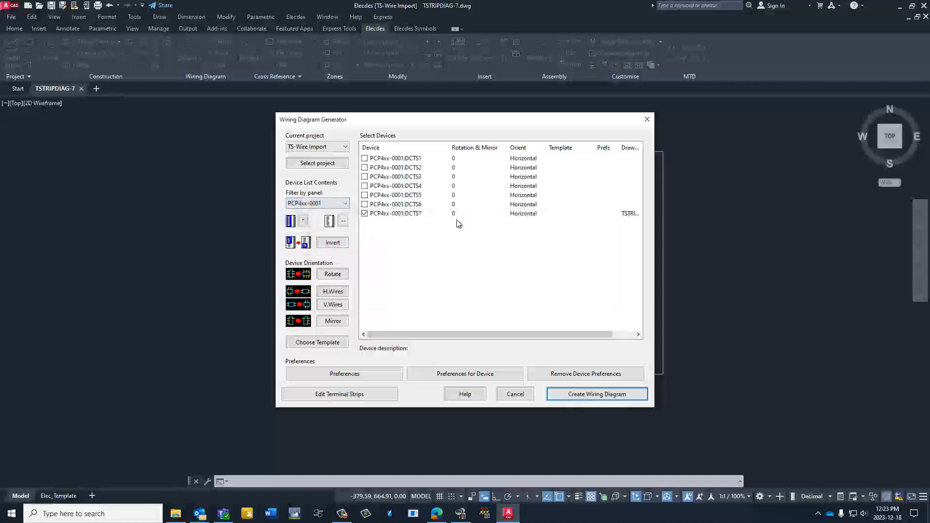
- Open terminal strip PCP4xx-0001:DCTS7 in the Terminal Strip Editor and review the order of its terminals
{"action": "left_click", "coordinate": [374, 216]}
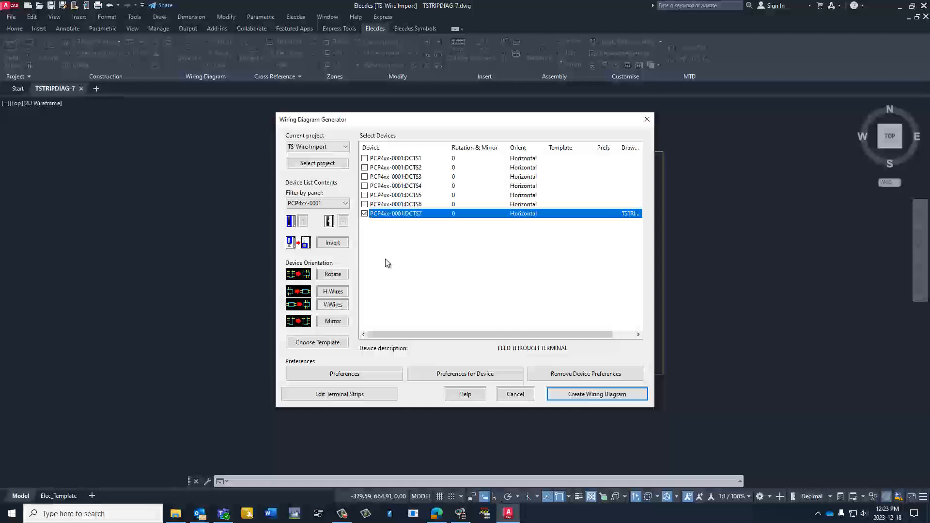
{"action": "left_click", "coordinate": [356, 394]}
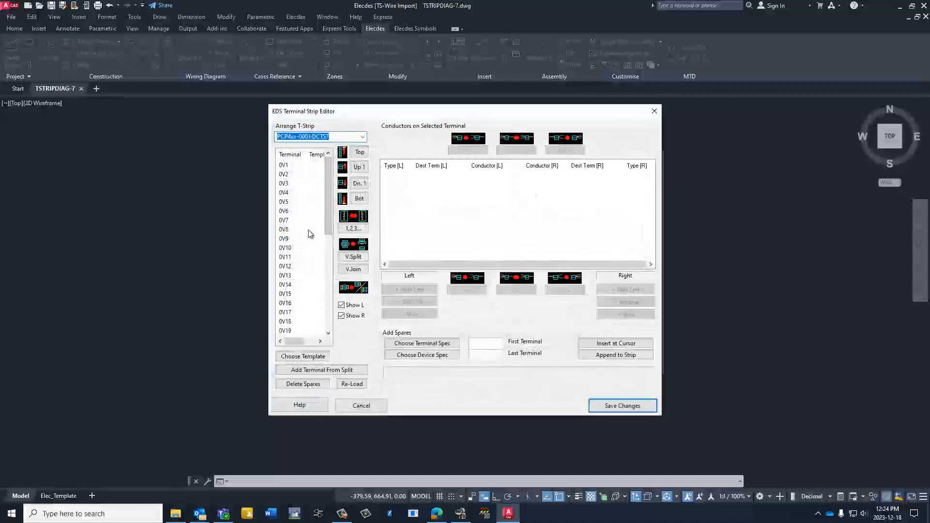
{"action": "scroll", "coordinate": [310, 234], "scroll_direction": "down", "scroll_amount": 4}
{"action": "scroll", "coordinate": [310, 234], "scroll_direction": "down", "scroll_amount": 4}
{"action": "scroll", "coordinate": [311, 234], "scroll_direction": "up", "scroll_amount": 6}
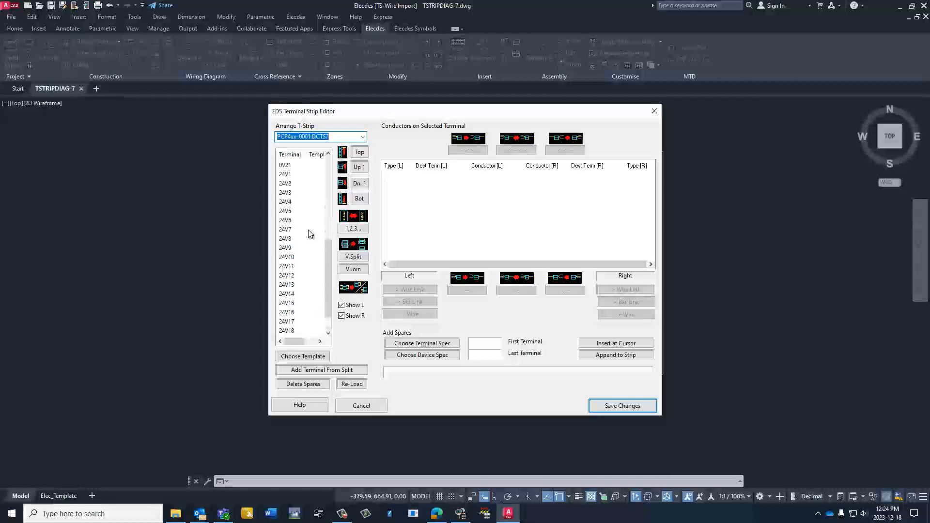
{"action": "scroll", "coordinate": [311, 234], "scroll_direction": "up", "scroll_amount": 2}
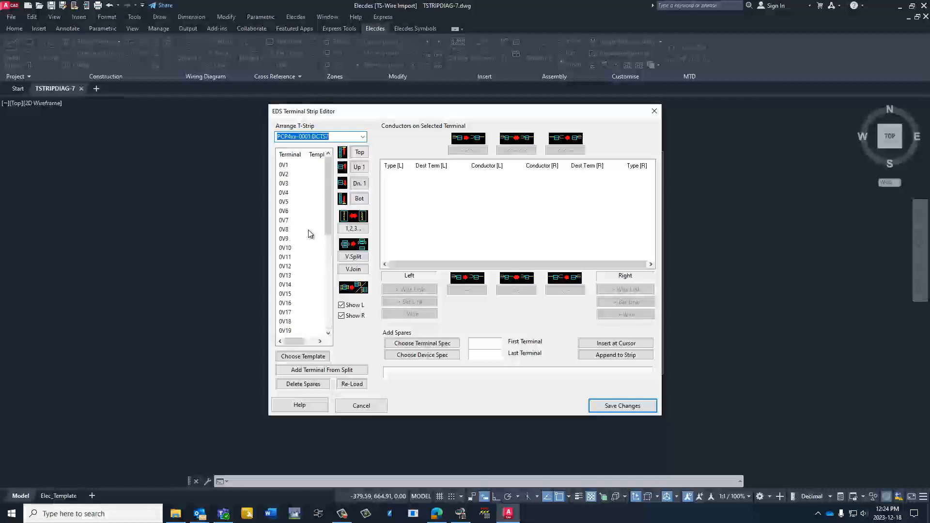
- Move terminals 0V1 through 0V21 to the bottom of the DCTS7 strip and save the terminal strip changes
{"action": "left_click", "coordinate": [296, 166]}
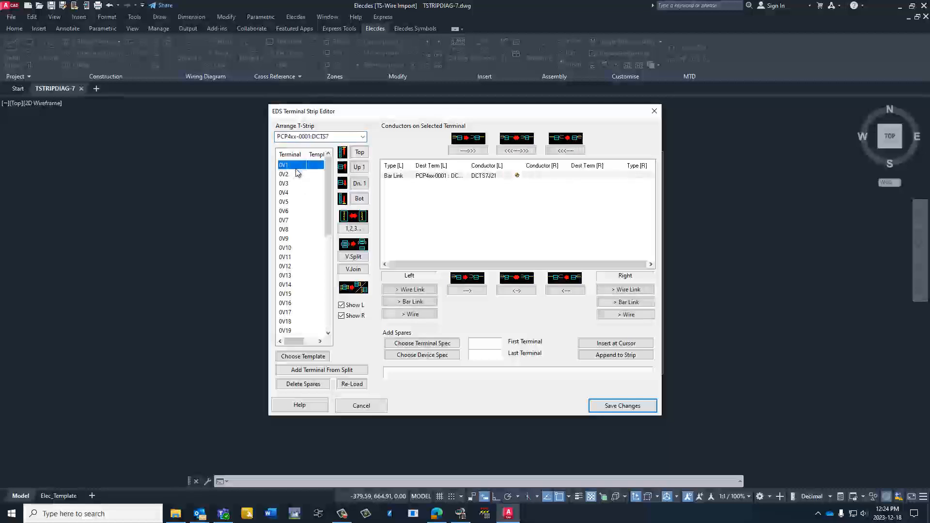
{"action": "left_click_drag", "start_coordinate": [328, 196], "coordinate": [324, 237]}
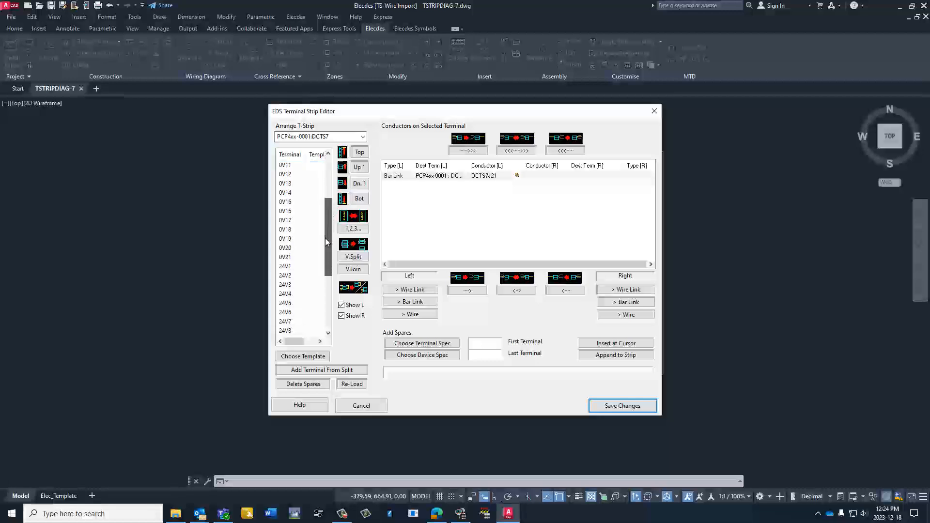
{"action": "left_click", "coordinate": [287, 258], "text": "shift"}
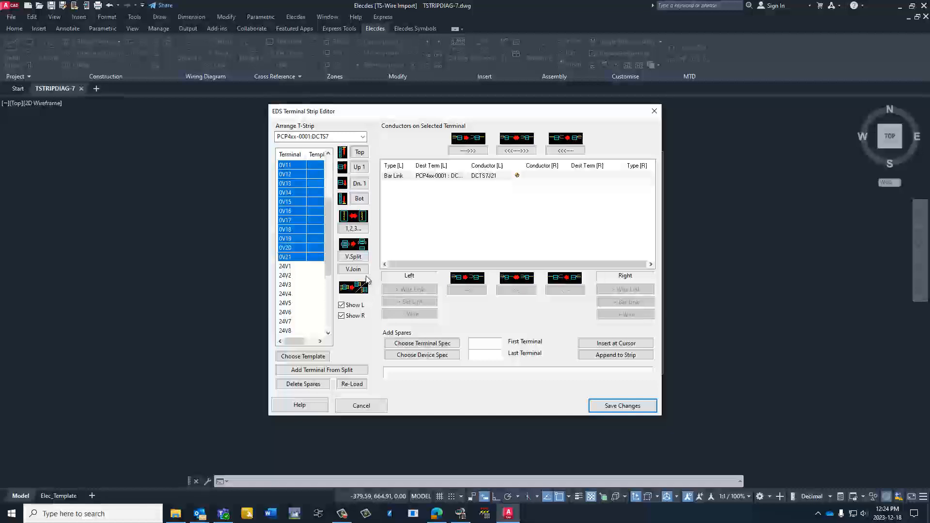
{"action": "left_click", "coordinate": [360, 200]}
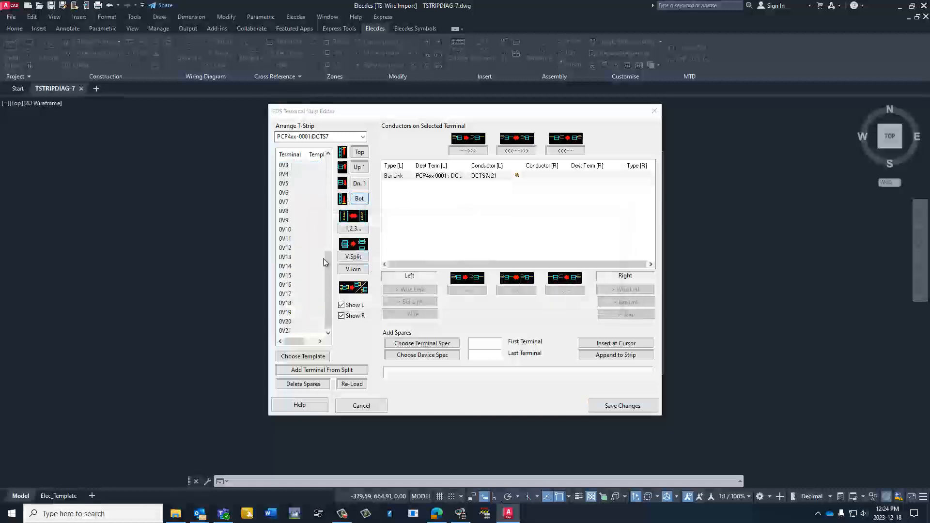
{"action": "left_click_drag", "start_coordinate": [330, 275], "coordinate": [323, 173]}
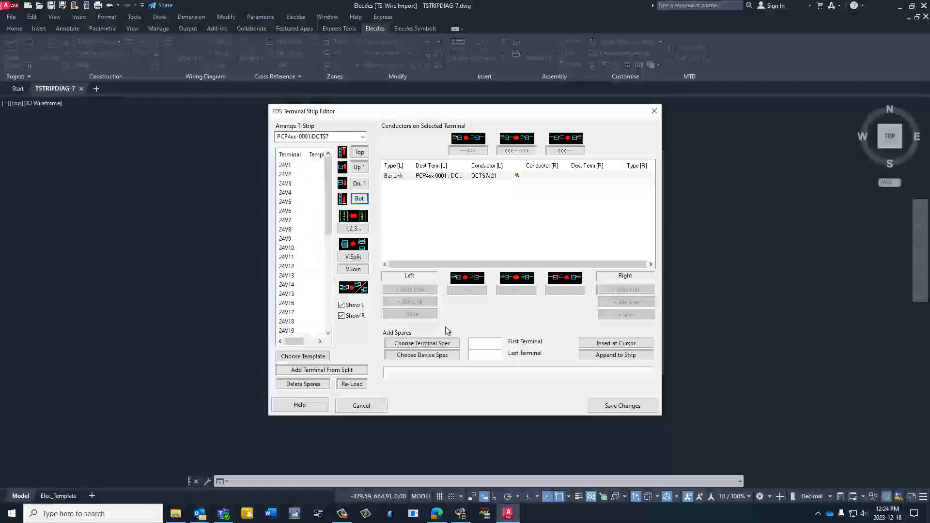
{"action": "left_click", "coordinate": [620, 410]}
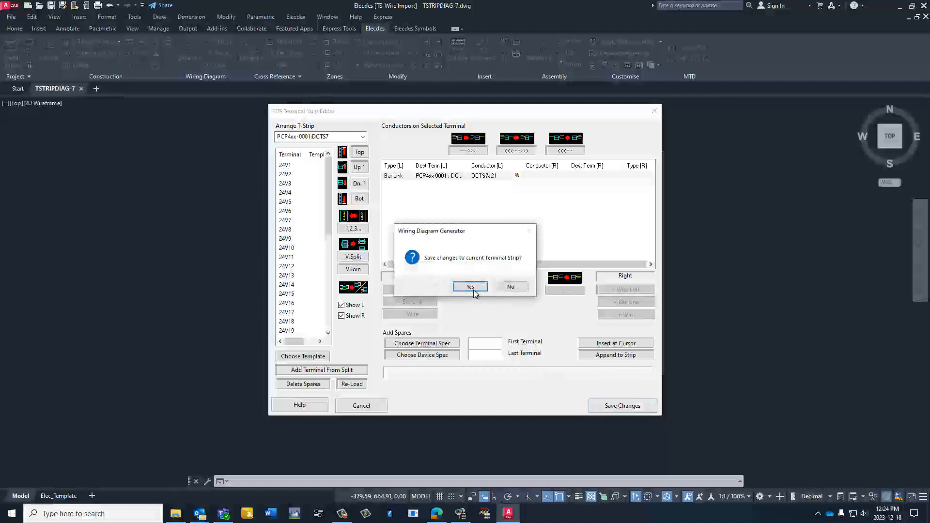
{"action": "left_click", "coordinate": [471, 288]}
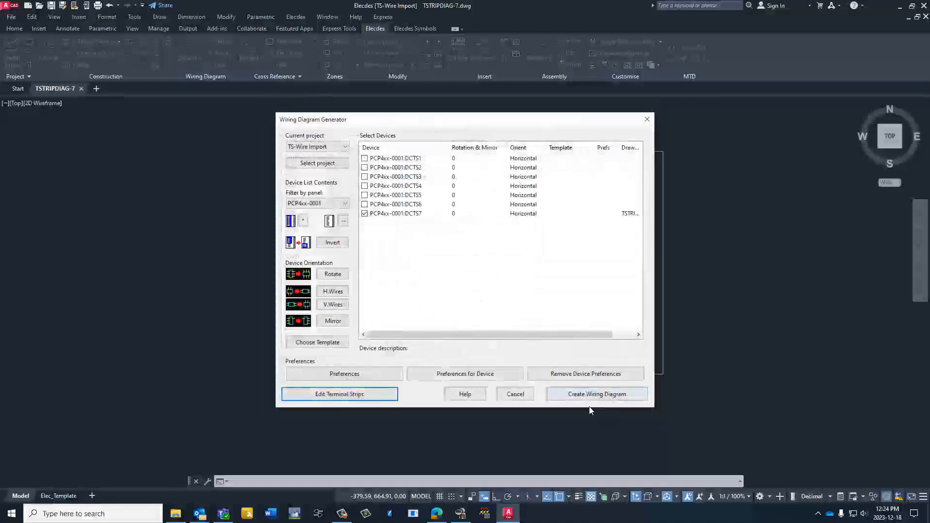
- Regenerate the wiring diagram for DCTS7, close the generator and inspect the reordered terminals in the drawing
{"action": "left_click", "coordinate": [427, 218]}
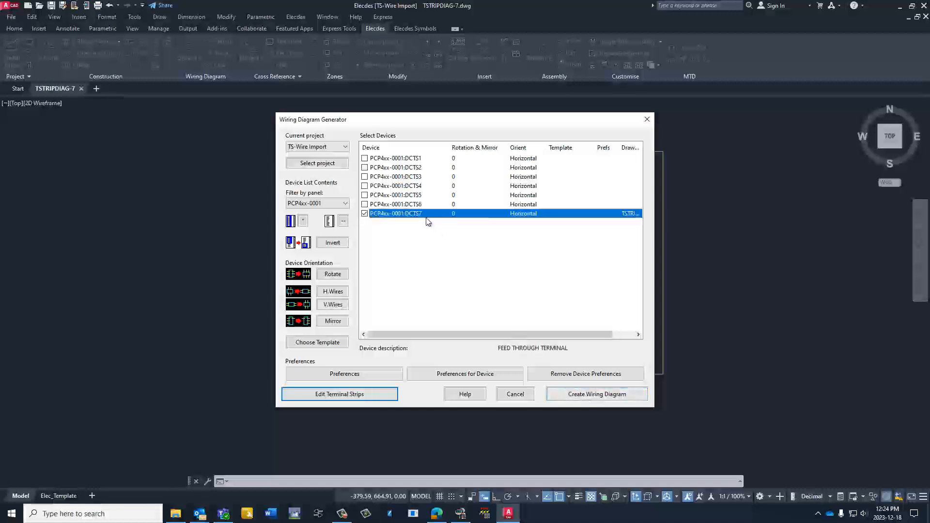
{"action": "left_click", "coordinate": [571, 394]}
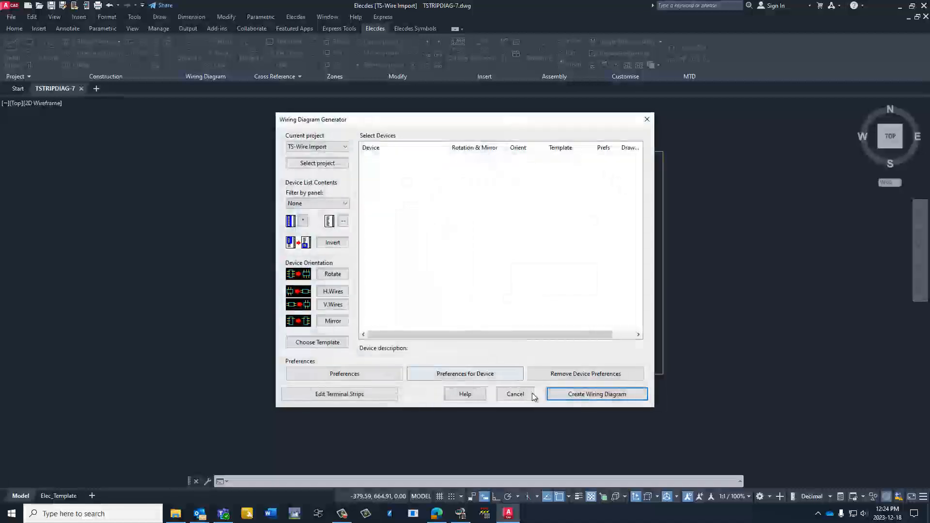
{"action": "left_click", "coordinate": [647, 119]}
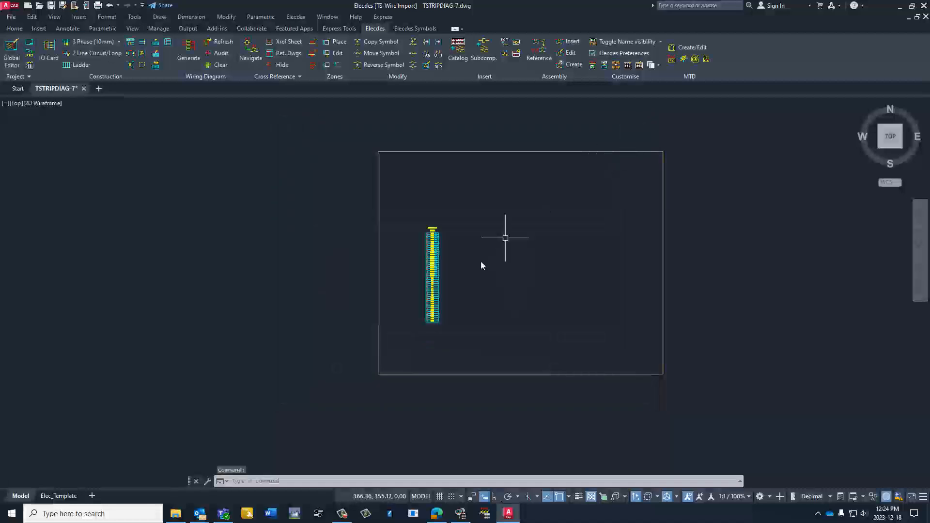
{"action": "scroll", "coordinate": [440, 288], "scroll_direction": "up", "scroll_amount": 6}
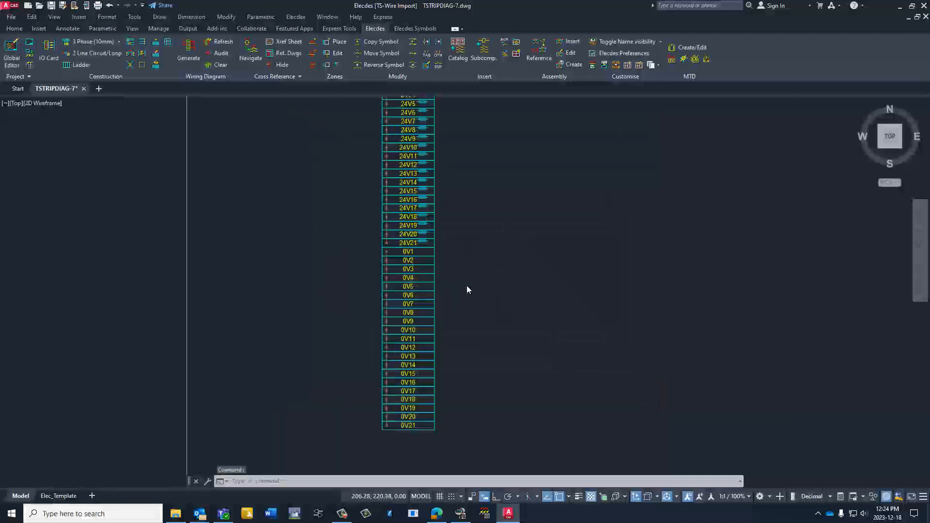
{"action": "scroll", "coordinate": [468, 290], "scroll_direction": "down", "scroll_amount": 2}
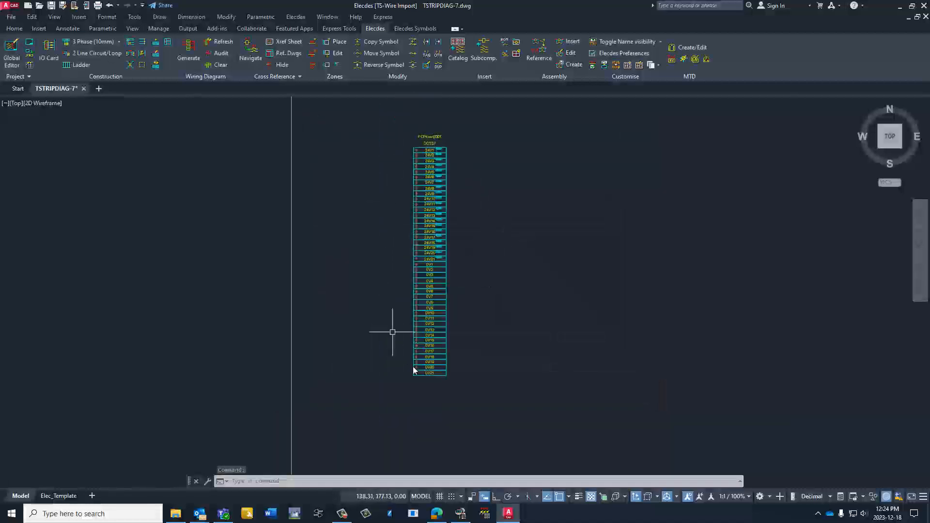